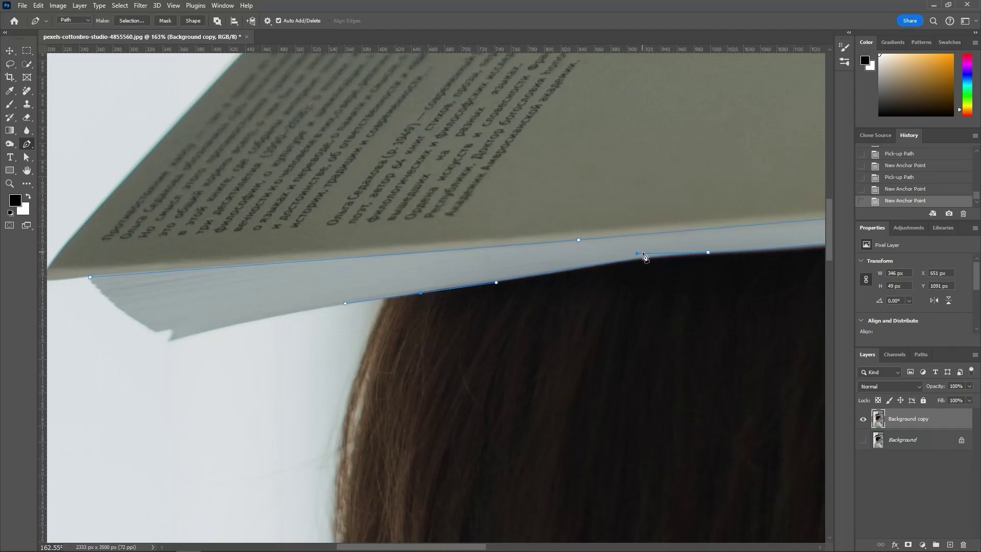
Finish tracing the lower edge and torn corner of the book's pages with the Pen tool and close the path
left_click_drag(271, 360, 420, 333)
left_click_drag(315, 315, 242, 343)
left_click(315, 316, "alt")
left_click(321, 303)
left_click(303, 308)
left_click_drag(236, 253, 310, 297)
left_click(311, 297)
left_click(311, 299)
Load the book path as a selection, copy it to a new layer, and check it by toggling the Background copy layer's visibility
key("ctrl+Return")
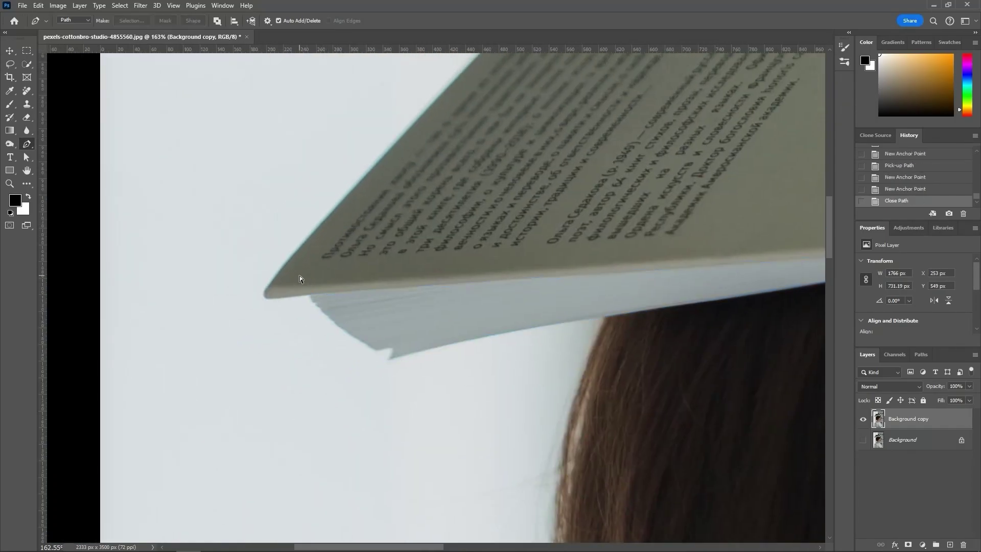
key("ctrl+j")
key("v")
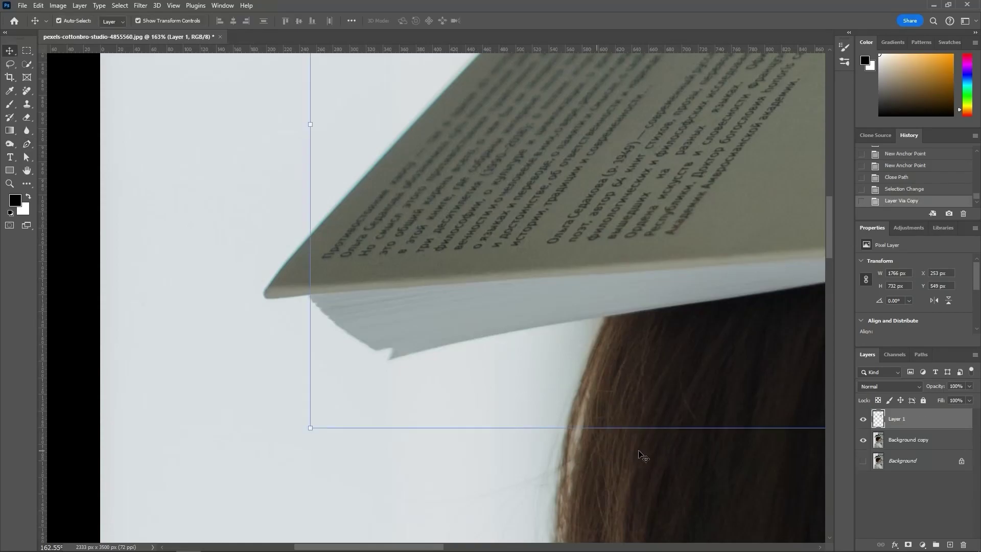
left_click(863, 440)
left_click(863, 440)
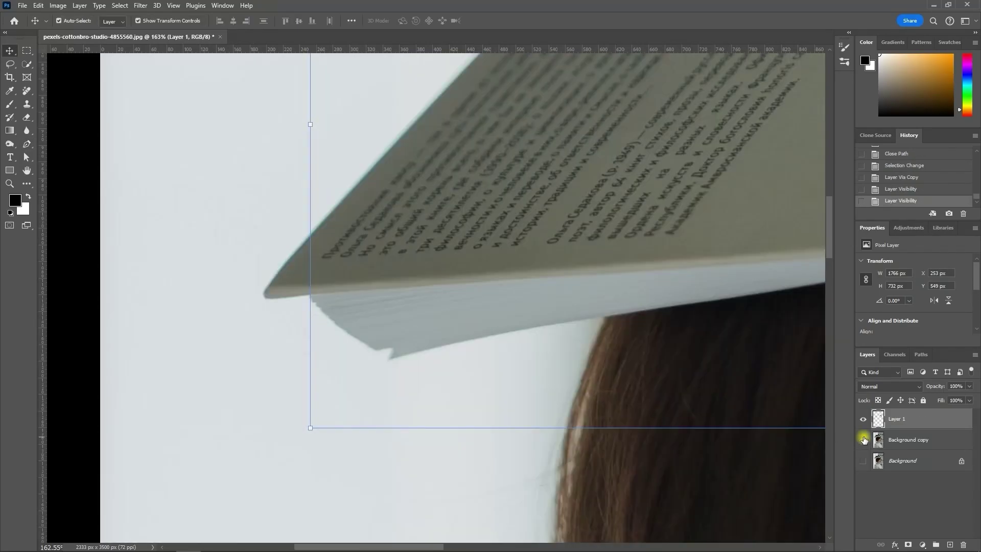
scroll(244, 307, "down", 10)
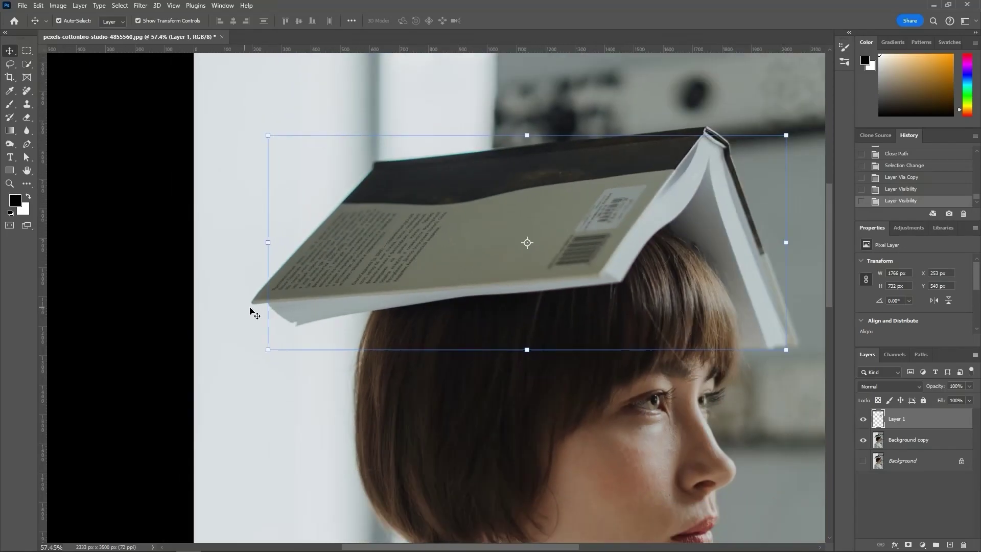
Hide Layer 1 and make the Background copy layer active
left_click_drag(332, 399, 331, 140)
left_click_drag(301, 386, 320, 138)
scroll(320, 138, "down", 2)
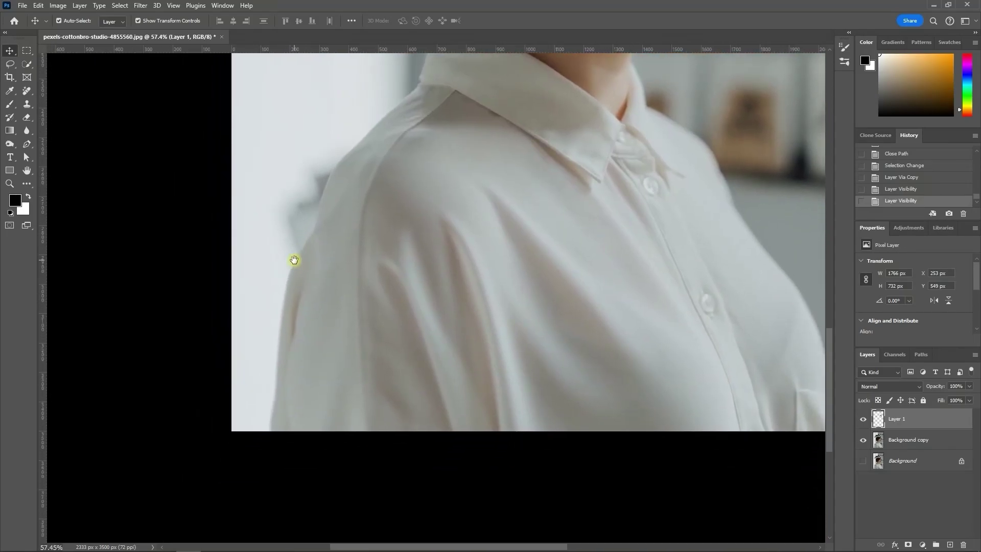
left_click(917, 440)
left_click(863, 419)
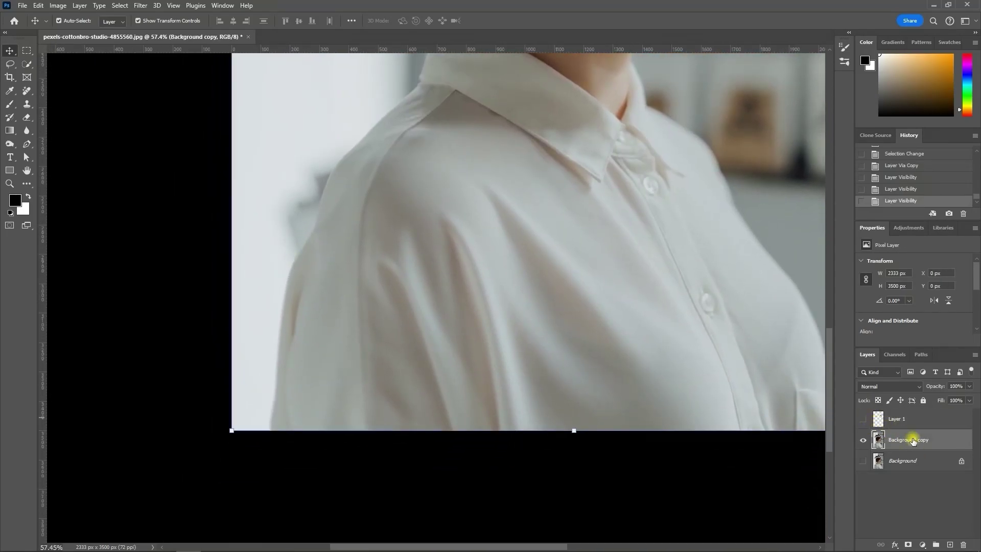
Start a pen path below the canvas and trace the outer edge of the shirt sleeve up to the back shoulder
scroll(298, 423, "up", 2, "alt")
key("p")
left_click(275, 516)
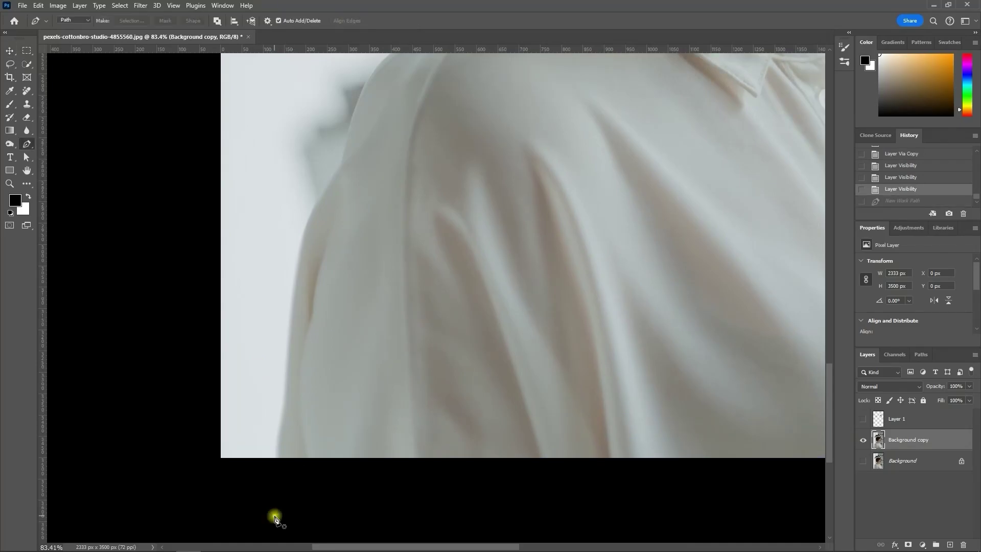
left_click(278, 458)
left_click_drag(288, 373, 291, 329)
left_click_drag(382, 352, 362, 483)
left_click_drag(284, 364, 302, 327)
left_click(322, 291)
left_click_drag(356, 221, 300, 321)
left_click_drag(302, 317, 300, 419)
left_click_drag(340, 379, 290, 452)
left_click_drag(343, 408, 356, 380)
left_click(343, 407, "alt")
Continue the path from the back shoulder along the shirt collar to the nape where the hair ends
scroll(345, 408, "up", 5)
left_click_drag(364, 347, 369, 330)
left_click_drag(384, 327, 348, 410)
left_click_drag(349, 362, 430, 340)
left_click(389, 340, "alt")
left_click(405, 340)
left_click(422, 347)
left_click(447, 269, "alt")
Run the path loosely outside the back of the hair, from the nape up to the underside of the book
left_click(390, 287)
left_click_drag(357, 153, 482, 404)
left_click(281, 321)
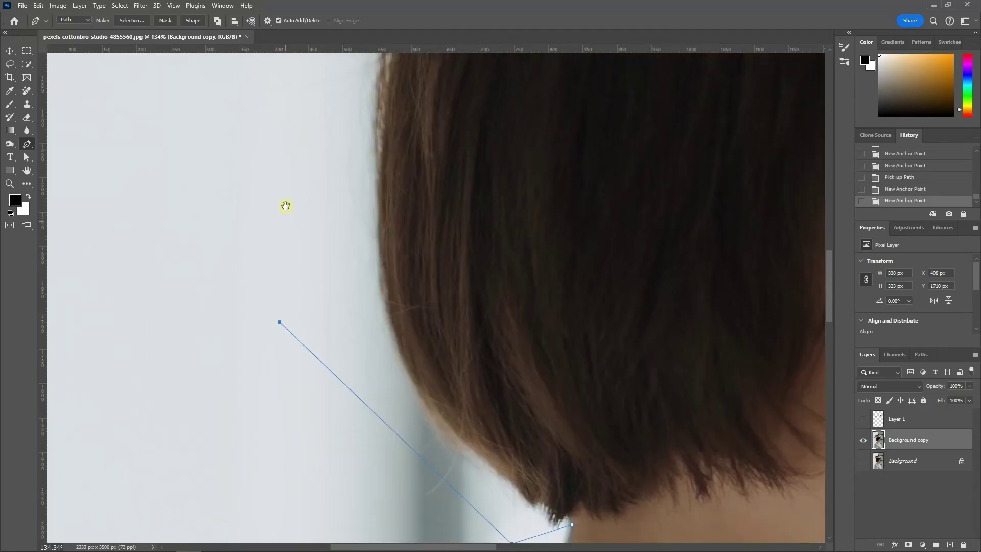
left_click_drag(284, 206, 377, 498)
left_click(422, 311)
left_click(499, 223)
Trace the path around the page edges and the pointed lower corner of the book's cover behind the head
left_click_drag(329, 259, 261, 278)
left_click(328, 259, "alt")
left_click(334, 248)
left_click(320, 251)
left_click_drag(263, 204, 251, 183)
left_click_drag(276, 225, 320, 251)
left_click(264, 205)
left_click_drag(228, 207, 240, 185)
Extend the path up the slanted side of the cover and along the book's upper edge
left_click_drag(374, 62, 278, 332)
left_click_drag(313, 270, 315, 270)
left_click_drag(401, 177, 354, 268)
left_click(329, 286, "alt")
left_click(332, 274)
left_click_drag(626, 240, 457, 223)
left_click_drag(350, 238, 355, 237)
left_click_drag(250, 250, 283, 246)
left_click_drag(656, 288, 391, 318)
Trace the path around the book's spine and start down the outer edge of the front-facing cover
left_click_drag(562, 218, 602, 214)
left_click(563, 218, "alt")
left_click(566, 216)
left_click_drag(612, 248, 450, 172)
left_click(456, 178)
left_click_drag(463, 207, 466, 217)
left_click(463, 207, "alt")
left_click_drag(540, 424, 440, 213)
left_click_drag(461, 268, 481, 322)
Trace the path around the lower corner of the cover and page ends in front of the face
left_click_drag(517, 445, 487, 310)
left_click(486, 295)
left_click(481, 306)
left_click(462, 307)
left_click(447, 311)
left_click(435, 308)
left_click(414, 317)
Run the path loosely around the fringe and eyelashes and bring it back to the bridge of the nose
left_click(361, 312)
left_click_drag(400, 465, 358, 194)
left_click(363, 216)
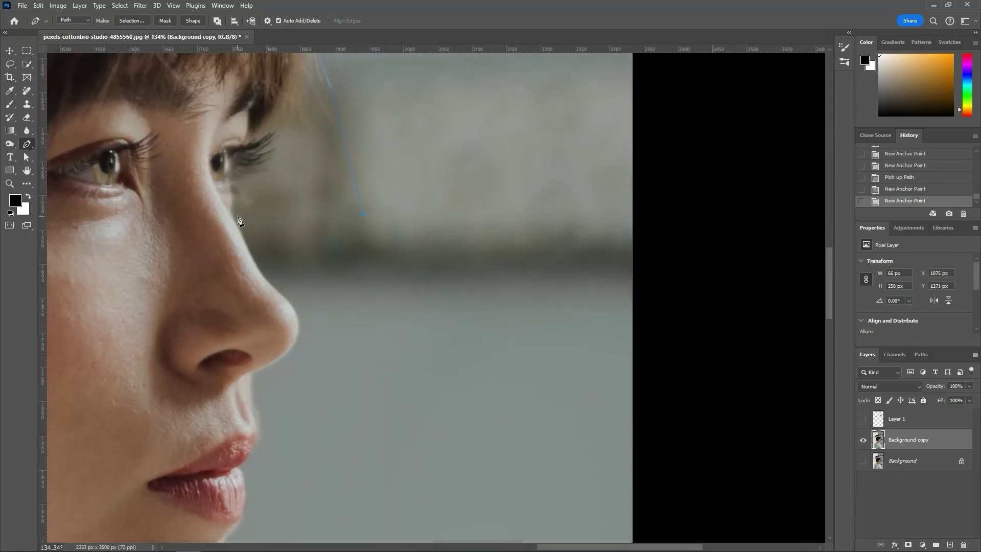
left_click(230, 216)
Trace the path along the nose profile and down to the mouth
scroll(225, 236, "up", 2)
left_click_drag(269, 279, 269, 279)
left_click_drag(257, 257, 250, 238)
left_click_drag(286, 298, 296, 307)
left_click_drag(308, 370, 309, 371)
left_click_drag(258, 399, 228, 410)
left_click(258, 399, "alt")
left_click_drag(269, 472, 214, 400)
left_click(240, 351, "alt")
Continue the path around the lips and the curve of the chin
scroll(213, 402, "down", 3)
scroll(213, 401, "left", 3)
left_click_drag(366, 329, 358, 347)
left_click_drag(341, 390, 347, 355)
left_click_drag(351, 307, 353, 307)
left_click_drag(347, 355, 347, 348)
Trace the path along the jawline and down the front of the neck to the collar
left_click_drag(338, 353, 540, 290)
left_click_drag(490, 353, 450, 361)
left_click_drag(289, 322, 280, 317)
mouse_move(248, 401)
left_mouse_down()
mouse_move(251, 422)
mouse_move(250, 400)
left_mouse_up()
left_click_drag(294, 534, 303, 383)
left_click(304, 308, "alt")
Trace the path along the far shoulder of the shirt with curved anchor points
left_click_drag(404, 381, 286, 141)
left_click_drag(357, 175, 394, 208)
left_click_drag(394, 252, 399, 262)
left_click_drag(394, 208, 386, 199)
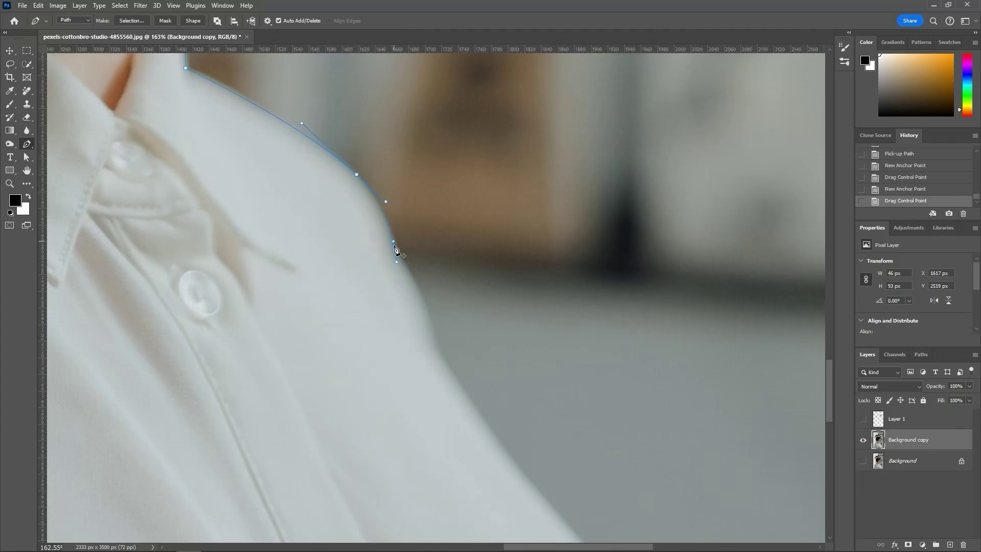
left_click(395, 251, "alt")
left_click_drag(431, 292, 379, 179)
left_click(382, 234, "alt")
scroll(386, 238, "down", 4)
Continue the path down the front of the shirt to the bottom edge of the image
left_click_drag(382, 234, 436, 307)
left_click_drag(437, 312, 381, 151)
left_click_drag(434, 228, 455, 280)
left_click_drag(465, 311, 410, 170)
left_click_drag(422, 235, 435, 255)
left_click(422, 235, "alt")
scroll(428, 238, "up", 4)
left_click_drag(450, 351, 464, 385)
left_click(450, 351, "alt")
Close the path below the canvas and load the woman's outline as a selection
left_click_drag(214, 358, 767, 286)
left_click(288, 299)
left_click_drag(214, 307, 642, 294)
left_click(368, 377)
scroll(367, 377, "down", 13)
left_click_drag(447, 291, 281, 344)
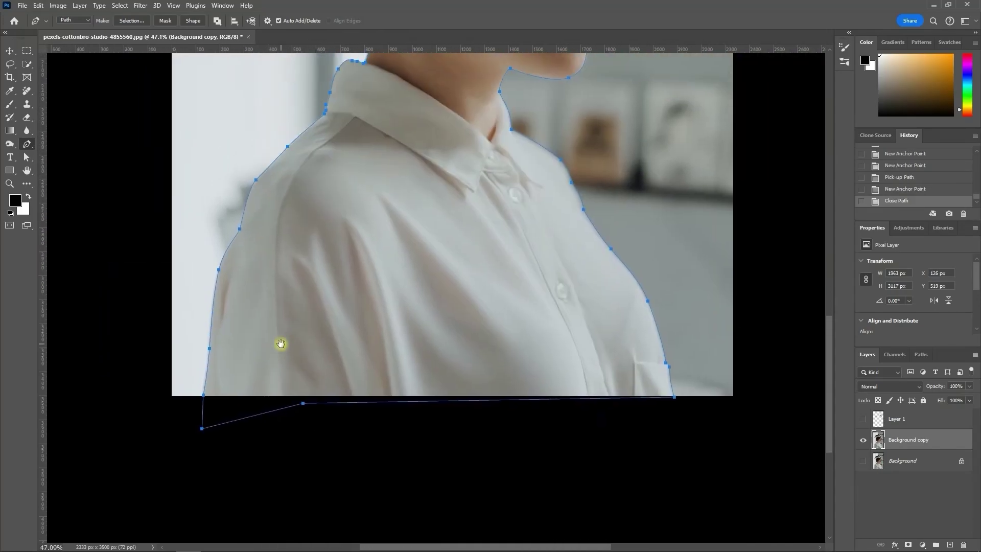
scroll(321, 333, "down", 5)
left_click_drag(364, 303, 364, 348)
key("ctrl+Return")
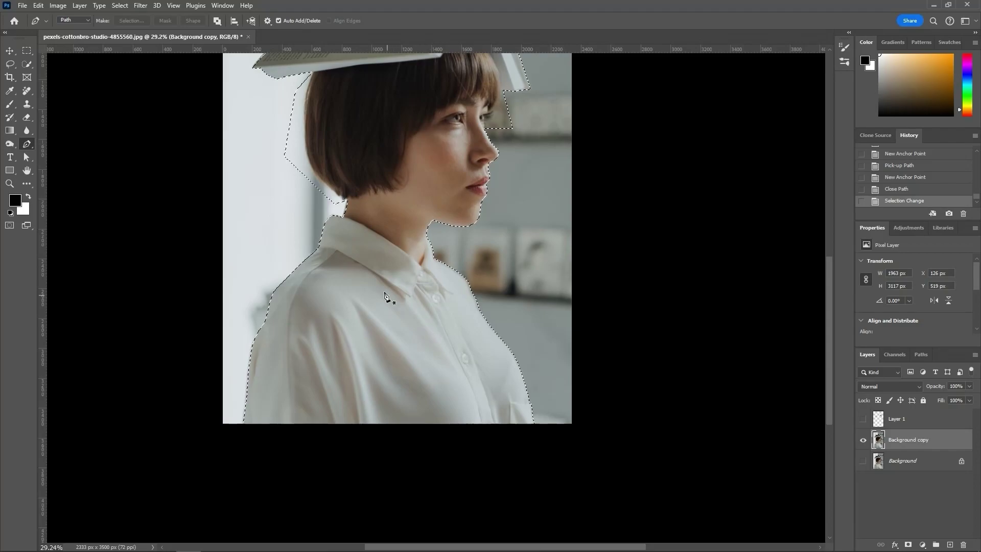
Switch to the Quick Selection tool and open the selection in Select and Mask
left_click(26, 64)
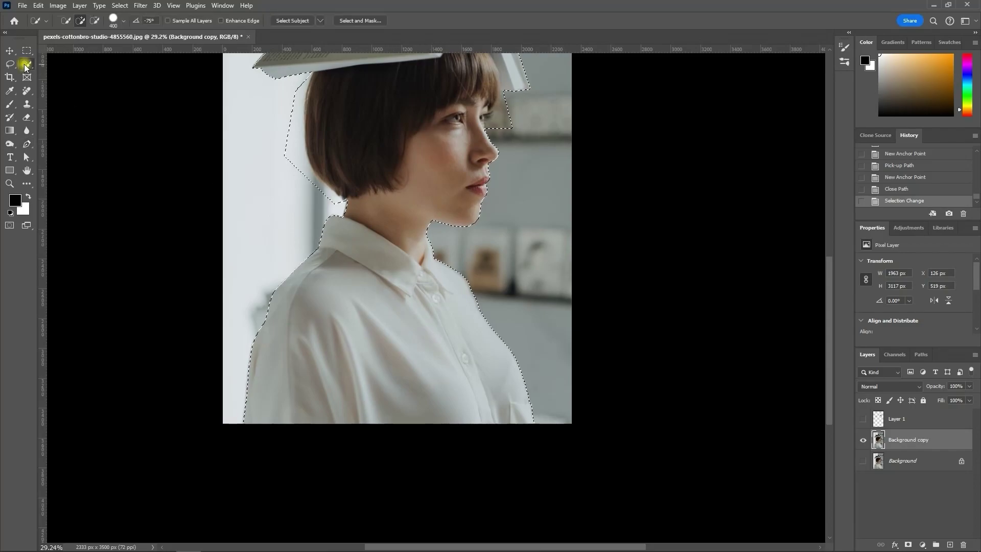
left_click(353, 22)
left_click_drag(372, 149, 382, 266)
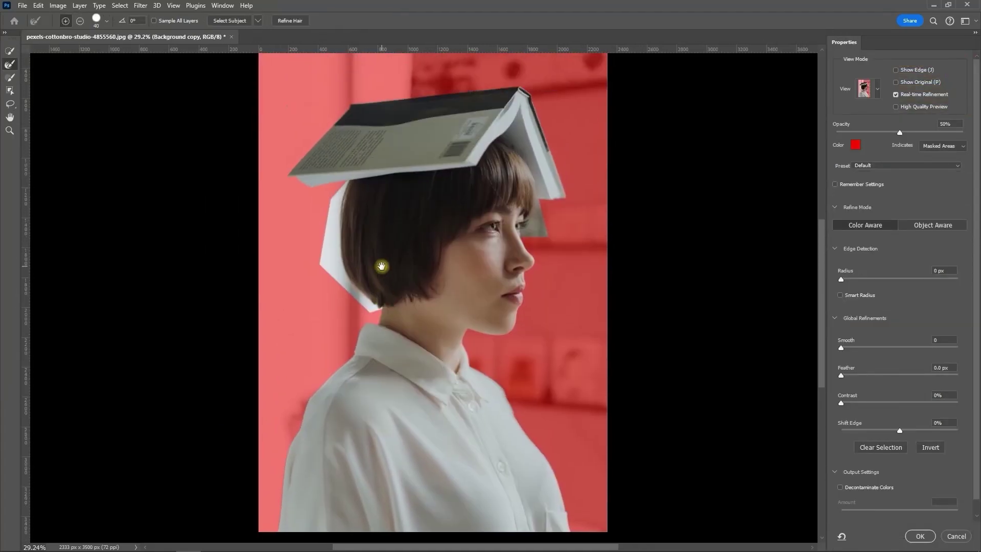
scroll(360, 241, "up", 6)
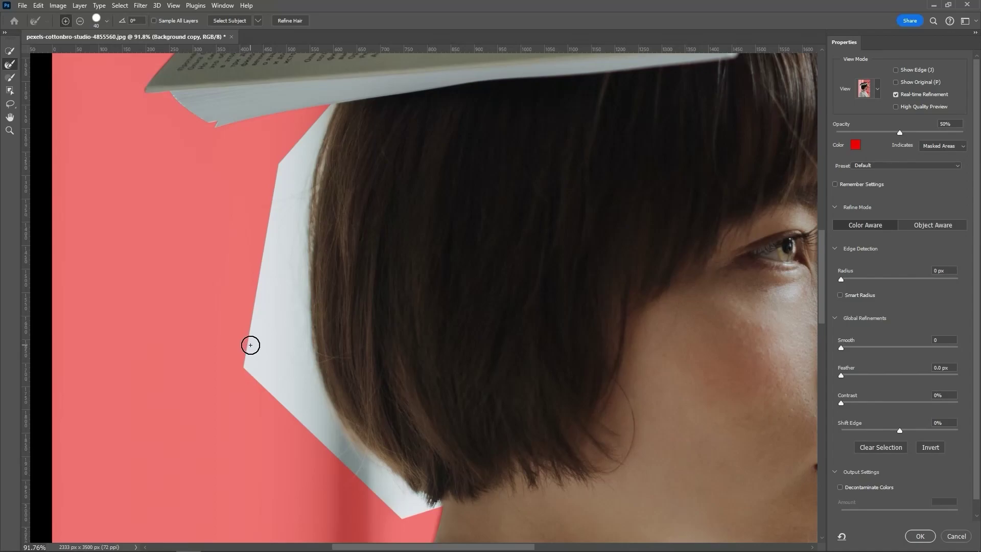
Enlarge the Refine Edge Brush and paint over the background gap along the back of the hair
left_click(96, 21)
left_click_drag(70, 53, 105, 53)
mouse_move(255, 286)
left_mouse_down()
mouse_move(267, 383)
mouse_move(408, 511)
mouse_move(437, 506)
left_mouse_up()
mouse_move(341, 423)
left_mouse_down()
mouse_move(277, 277)
mouse_move(290, 191)
mouse_move(321, 124)
left_mouse_up()
Reduce the brush size and refine the small gap where the hair meets the underside of the book
scroll(321, 124, "up", 5)
scroll(321, 124, "up", 3)
key("bracketleft")
key("bracketleft")
key("bracketleft")
key("bracketleft")
key("bracketleft")
key("bracketleft")
key("bracketleft")
key("bracketleft")
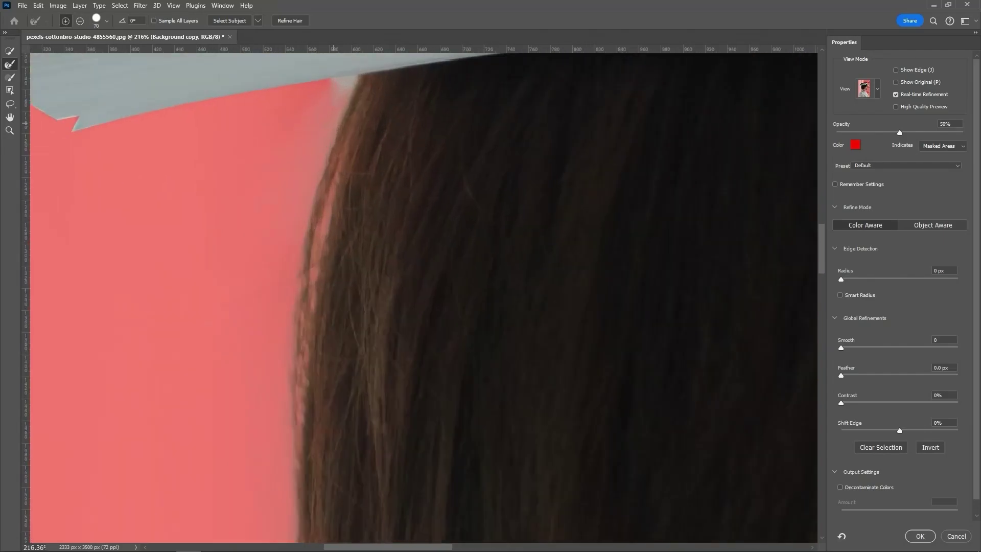
left_click(339, 90)
Refine the selection edge around the fringe and eyelashes in front of the face
scroll(308, 228, "down", 6)
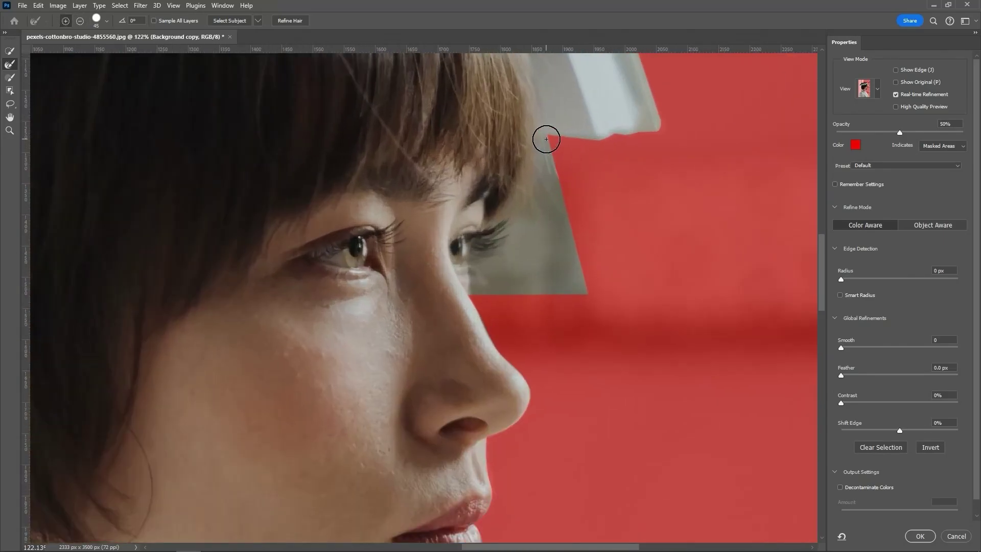
mouse_move(545, 138)
left_mouse_down()
mouse_move(538, 230)
mouse_move(483, 274)
left_mouse_up()
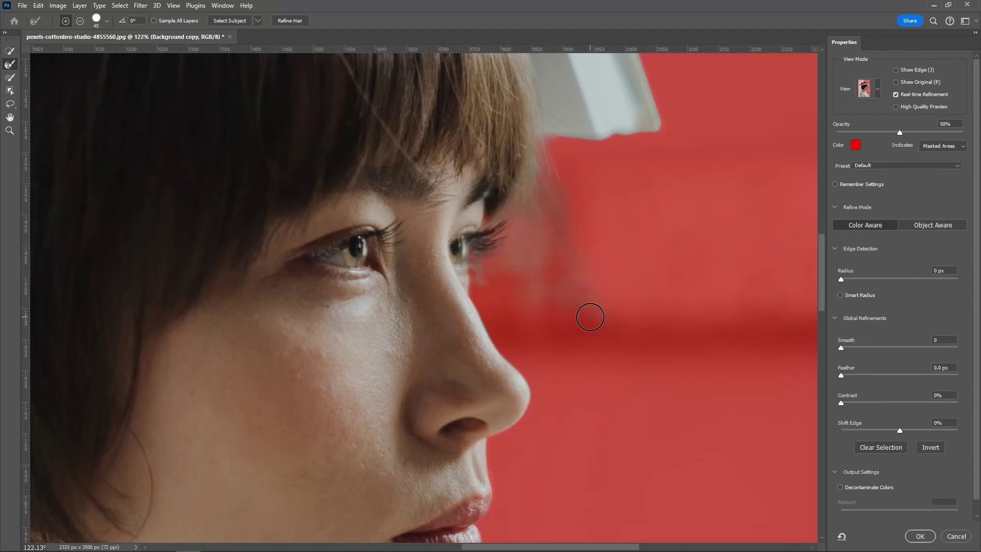
scroll(609, 266, "down", 4)
scroll(515, 298, "down", 4)
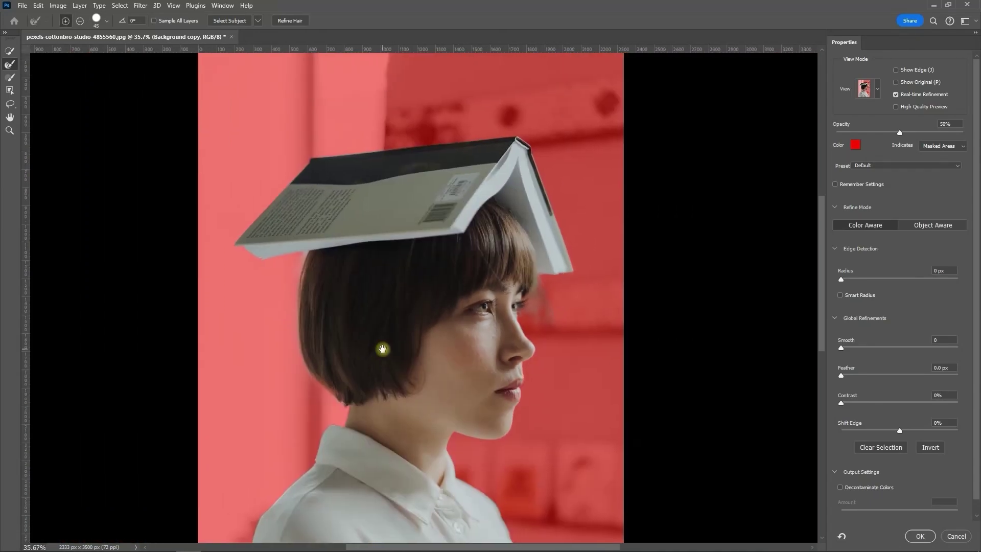
Set the overlay opacity to 42% and output the refined selection as a new layer with a layer mask
left_click_drag(896, 133, 890, 133)
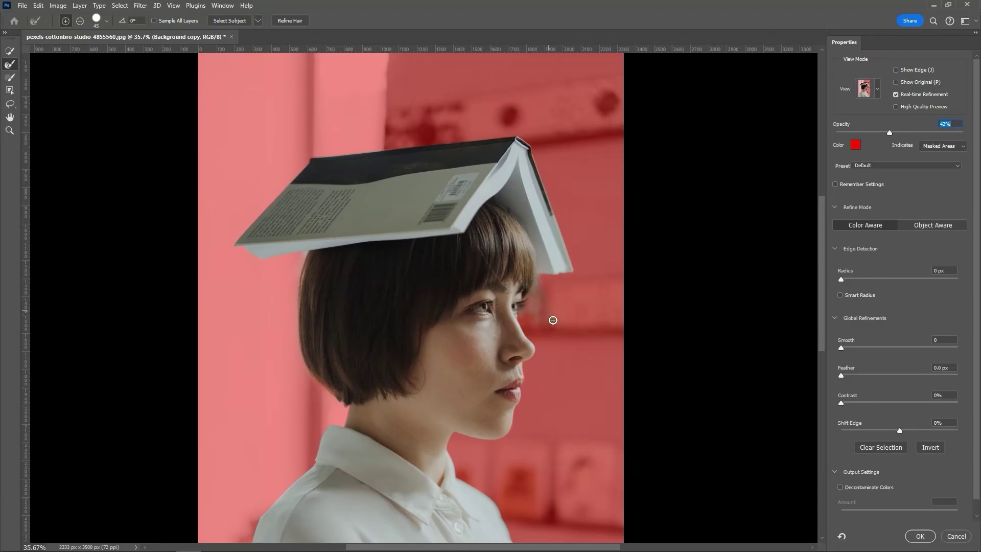
left_click_drag(976, 461, 977, 479)
left_click(923, 533)
scroll(602, 273, "up", 8)
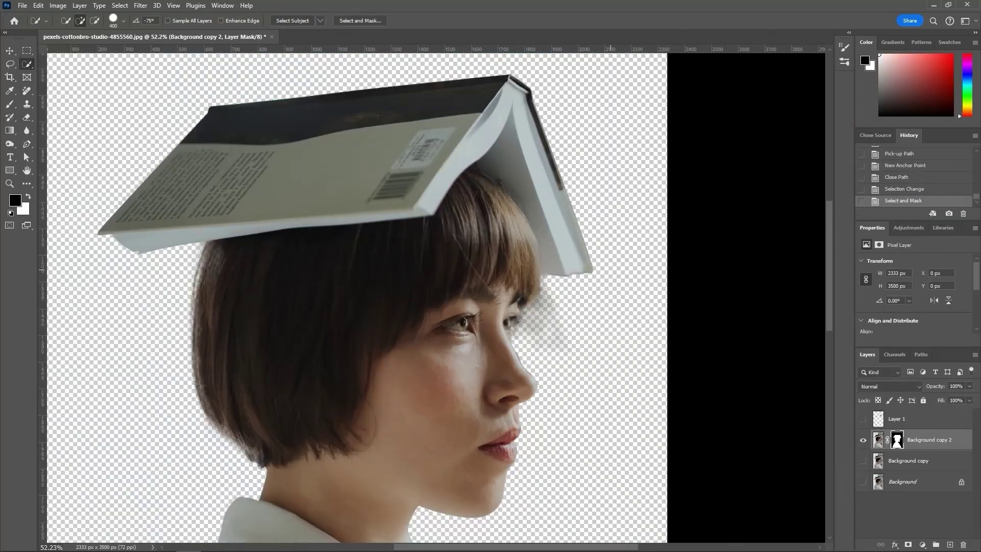
Paint black on the Background copy 2 layer mask to hide leftover background around the face and hair edges
left_click(10, 104)
mouse_move(463, 431)
left_mouse_down()
mouse_move(451, 360)
mouse_move(403, 370)
mouse_move(378, 447)
left_mouse_up()
left_click_drag(404, 372, 437, 333)
scroll(457, 375, "down", 10)
left_click_drag(463, 398, 448, 407)
key("bracketright")
key("bracketright")
key("bracketright")
key("bracketright")
key("bracketright")
key("bracketright")
scroll(409, 358, "up", 3)
Load the layer mask as a selection, retouch the hair edge beneath the book on the mask with white, and deselect
left_click(897, 439, "ctrl")
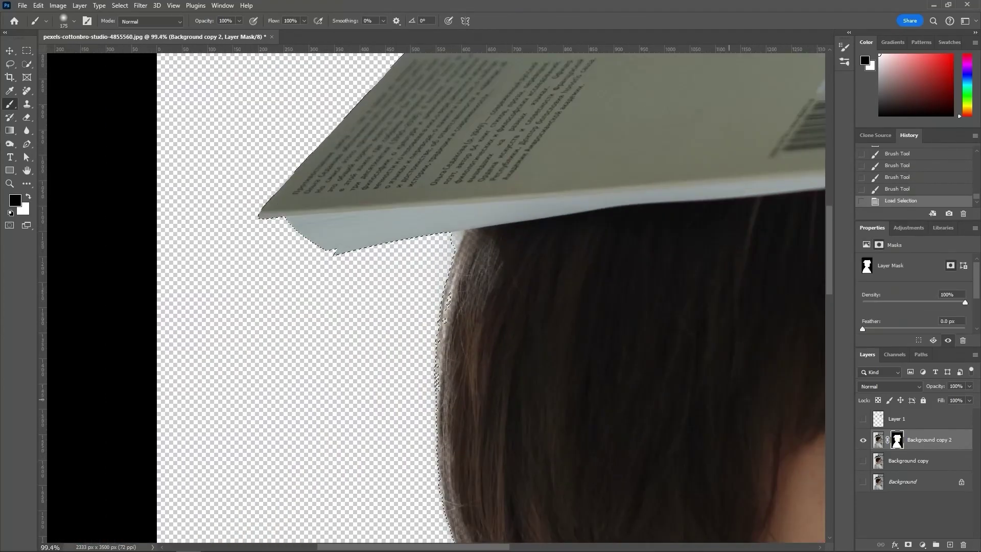
key("x")
left_click_drag(479, 255, 473, 296)
mouse_move(480, 263)
left_mouse_down()
mouse_move(470, 409)
mouse_move(386, 210)
left_mouse_up()
mouse_move(376, 196)
left_mouse_down()
mouse_move(429, 388)
mouse_move(468, 450)
left_mouse_up()
key("ctrl+d")
key("v")
key("ctrl+0")
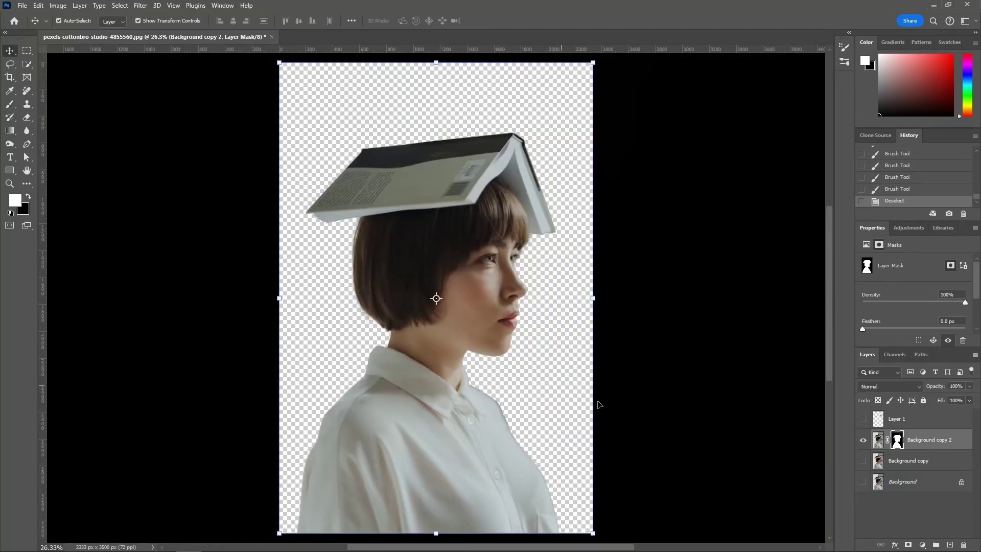
Make the Background copy layer and the book cutout Layer 1 visible
left_click(864, 461)
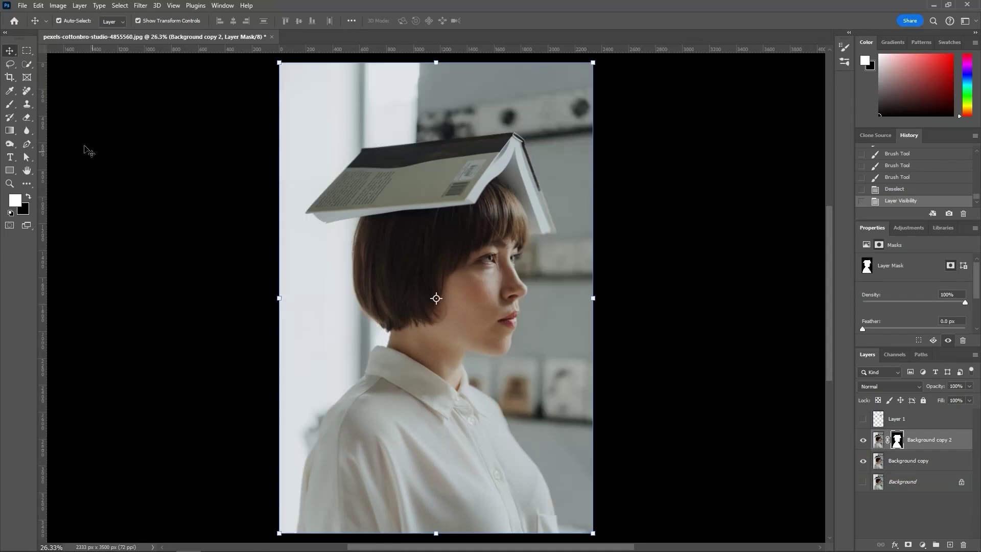
left_click(148, 232)
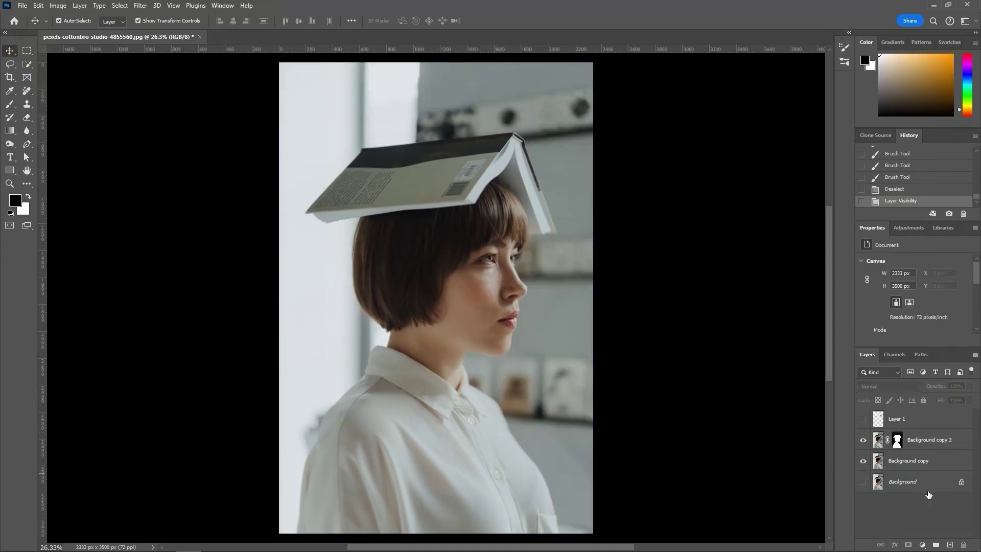
left_click(867, 421)
Create a layer group named Glow Book and move the book cutout Layer 1 into it
left_click(938, 545)
double_click(905, 416)
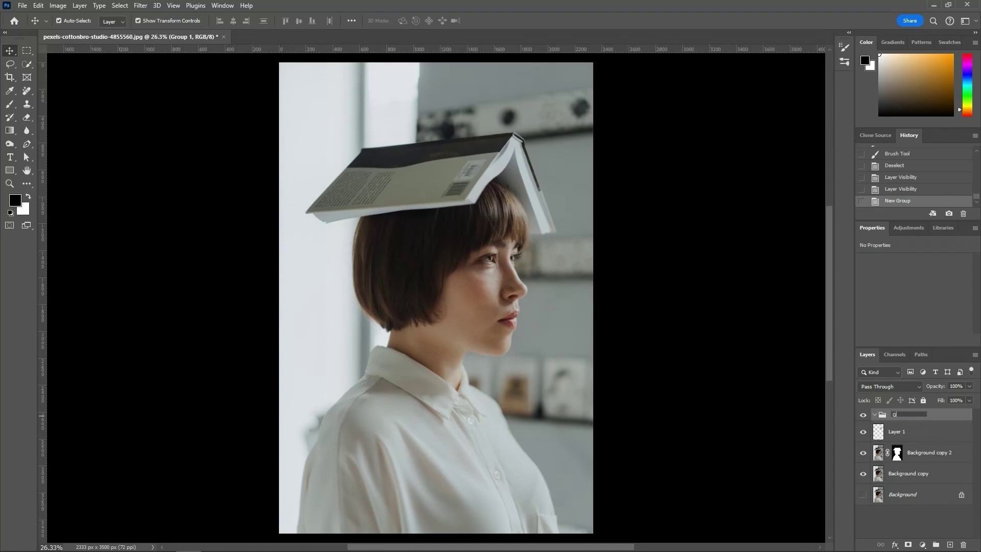
type("Glow Book")
key("Return")
left_click_drag(927, 435, 906, 422)
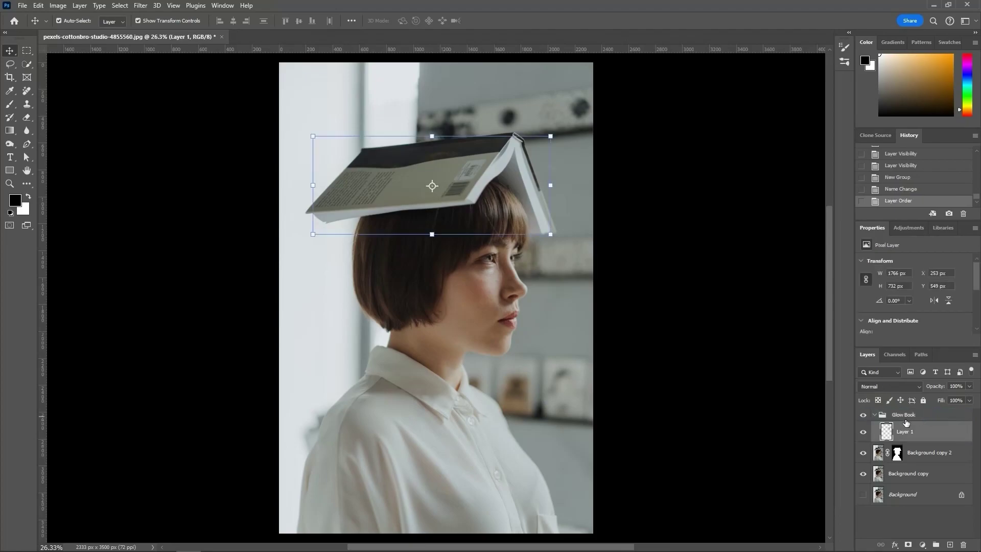
Set Layer 1's blend mode to Linear Dodge (Add) and convert the layer for smart filters
left_click(900, 388)
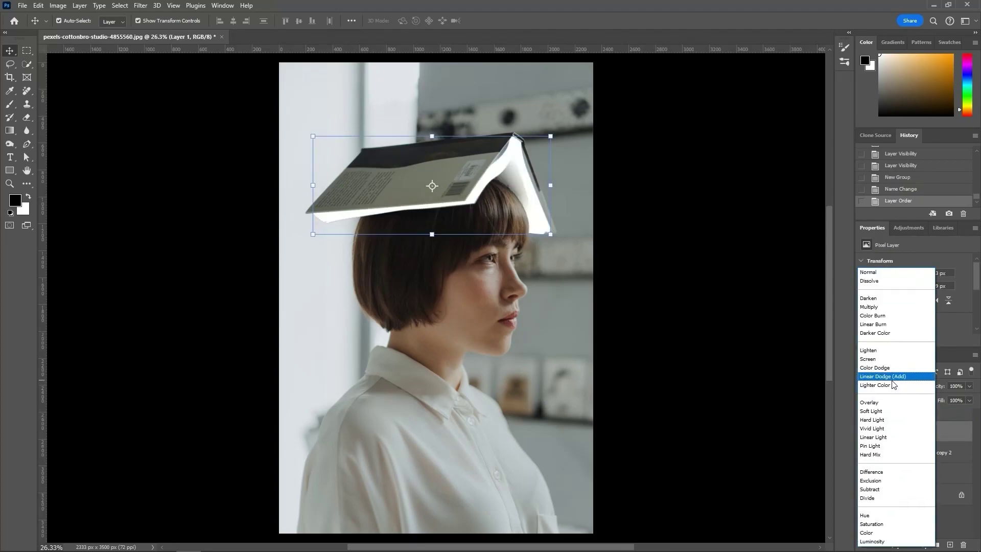
left_click(893, 380)
left_click(148, 13)
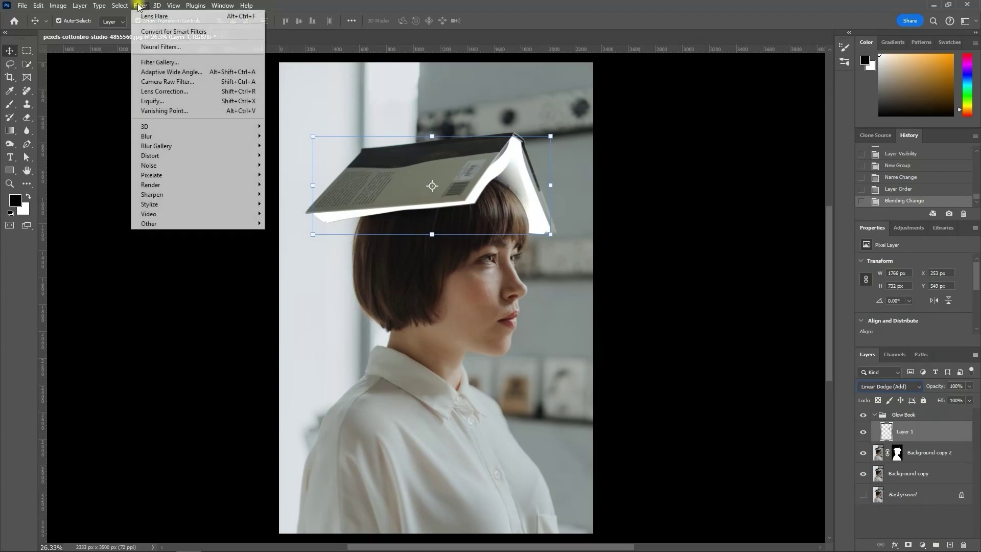
left_click(155, 32)
Apply a Gaussian Blur smart filter with a radius of 5 pixels to Layer 1
left_click(143, 5)
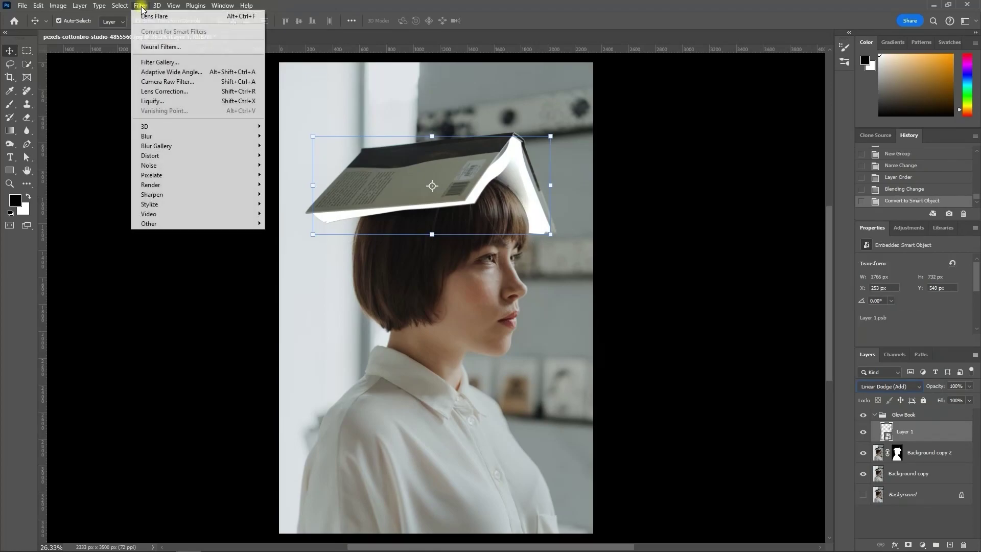
mouse_move(191, 138)
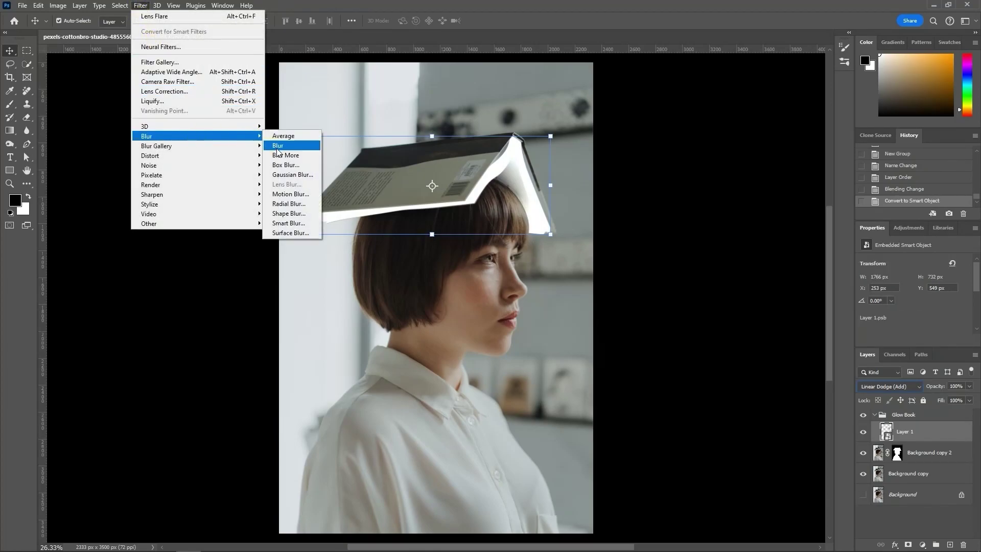
left_click(289, 175)
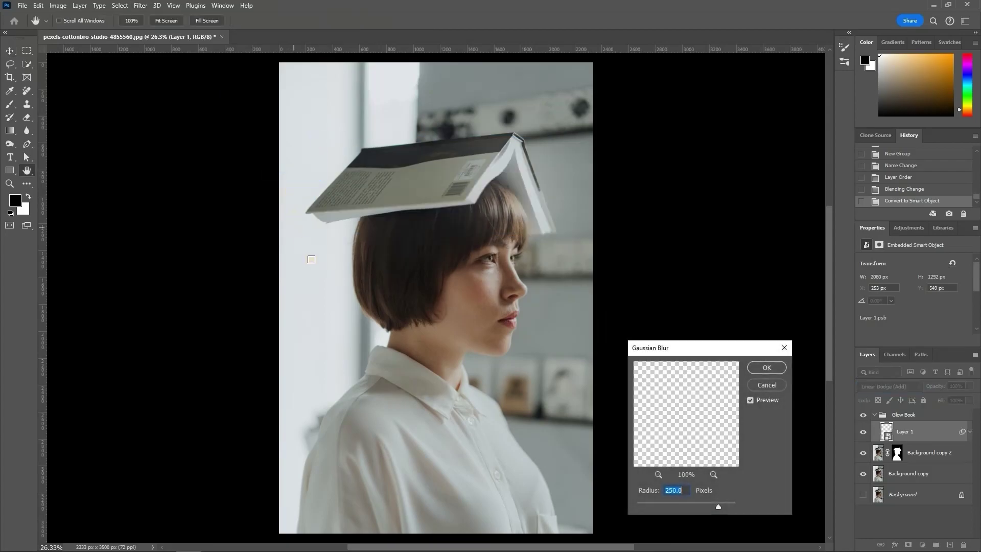
type("5")
key("Return")
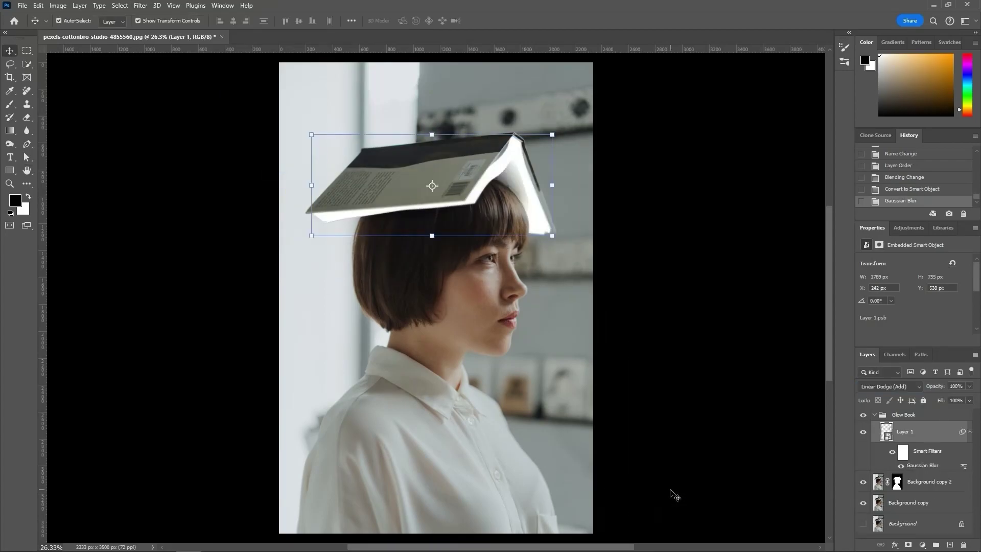
Duplicate the blurred Layer 1 and set the copy's Gaussian Blur radius to 100 pixels
left_click_drag(918, 435, 950, 545)
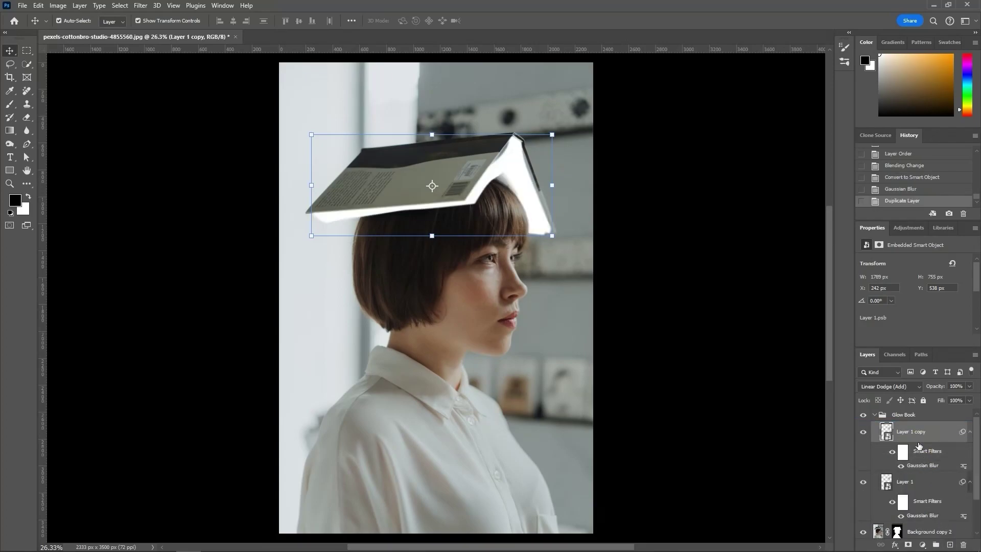
double_click(925, 466)
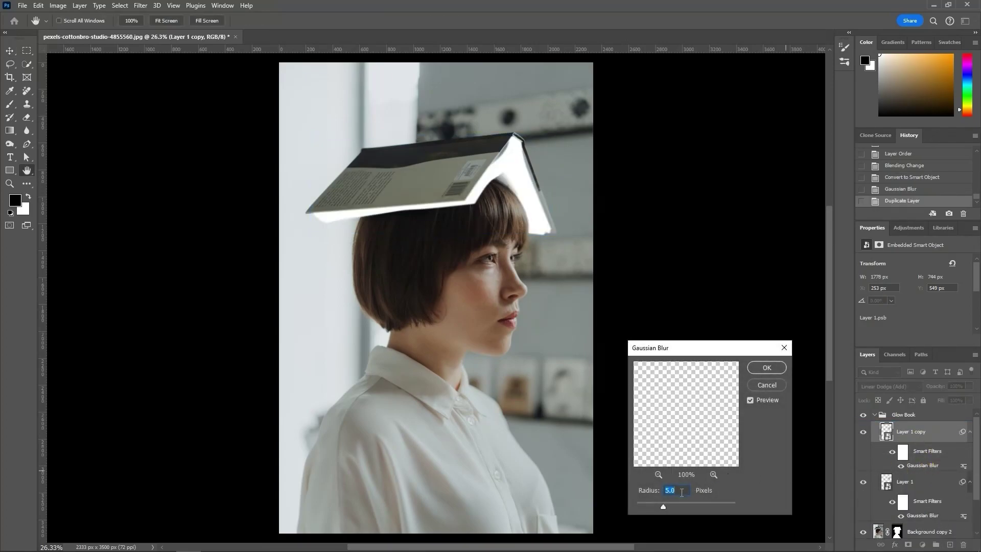
type("100")
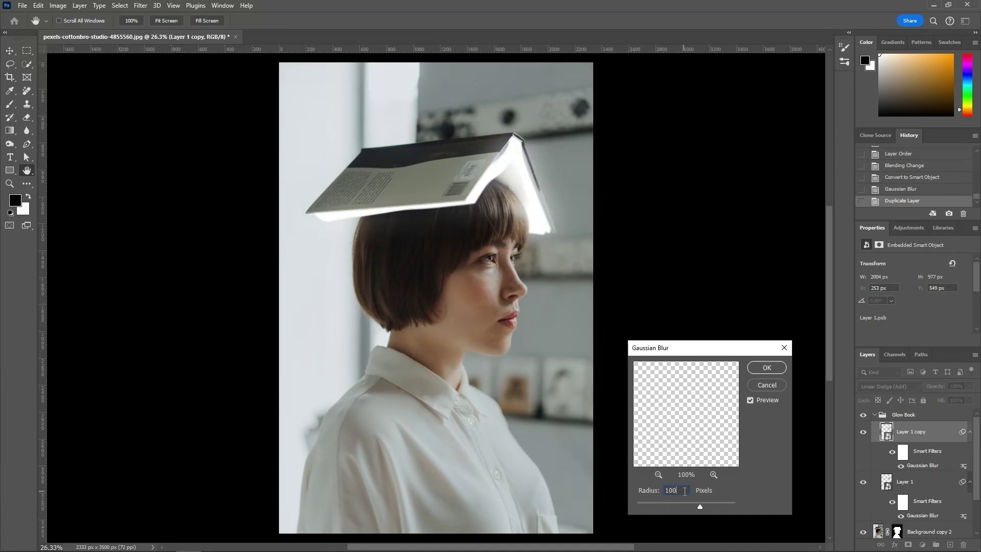
left_click(765, 369)
Duplicate the 100-pixel blur layer, increase the new copy's Gaussian Blur radius for a wider glow, and collapse the Glow Book group
key("ctrl+j")
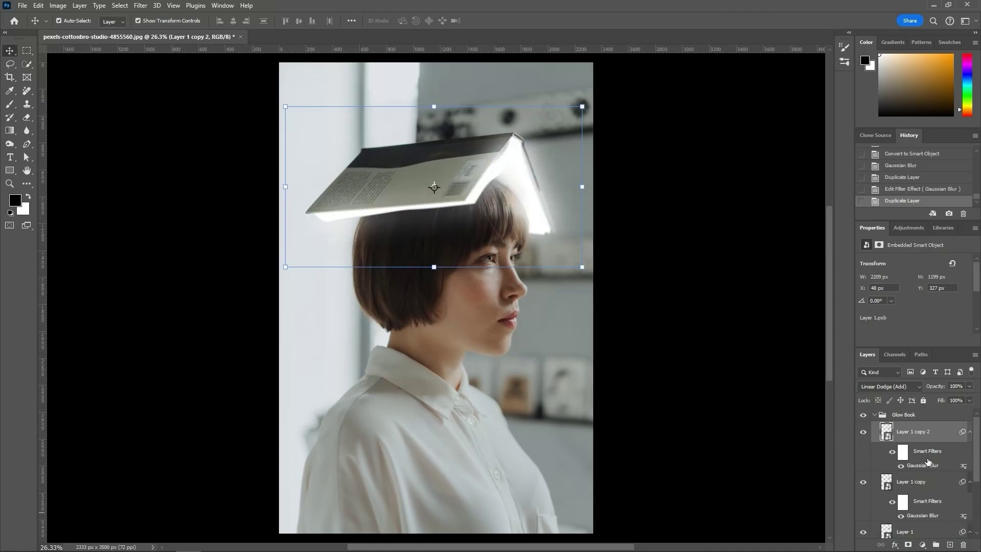
double_click(935, 466)
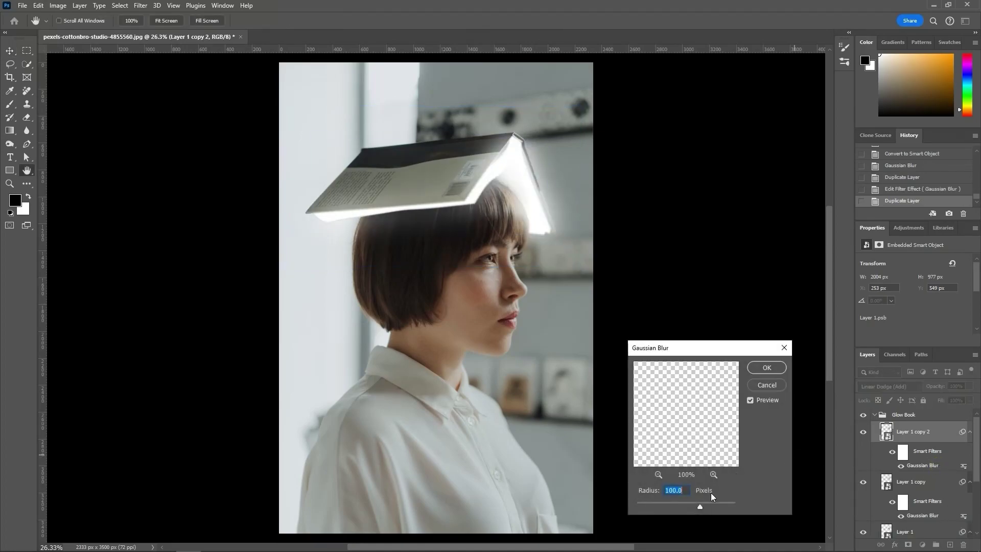
key("Return")
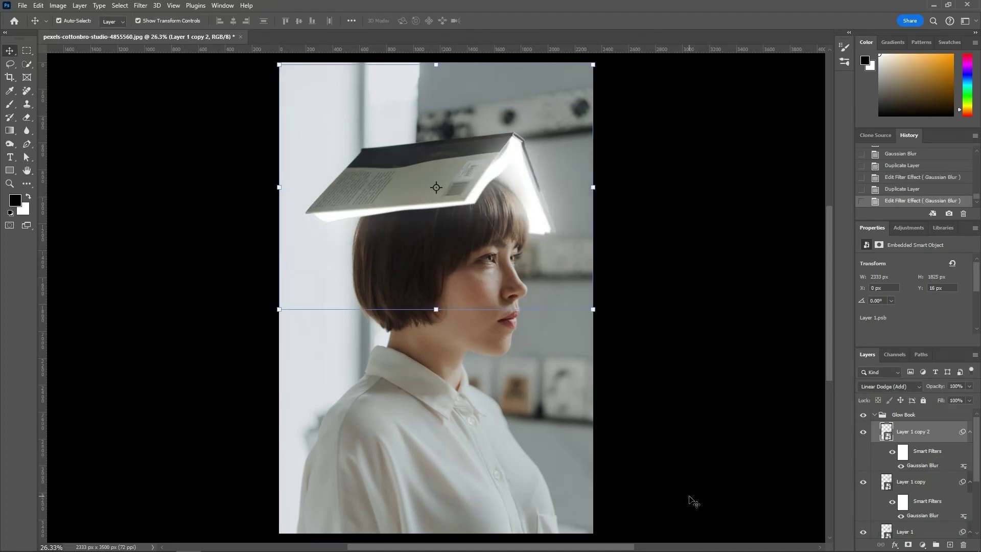
left_click(875, 416)
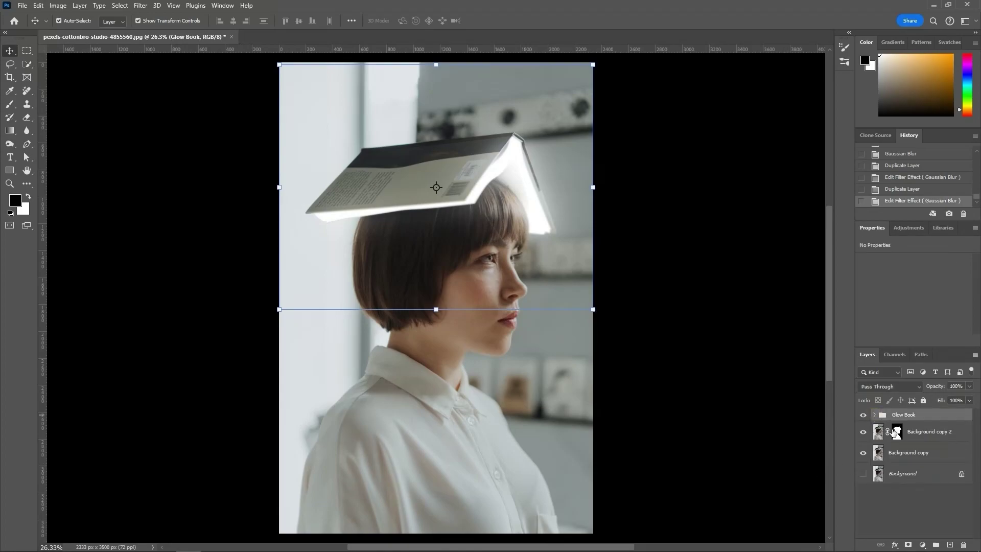
Add a Color Lookup adjustment directly above Background copy with the Moonlight.3DL 3D LUT
left_click(910, 454)
left_click(923, 545)
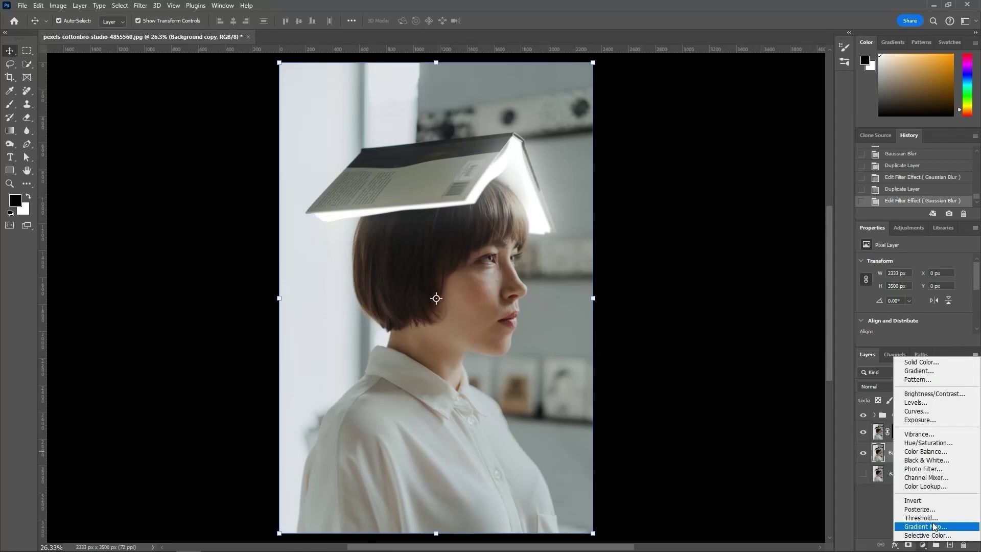
left_click(930, 486)
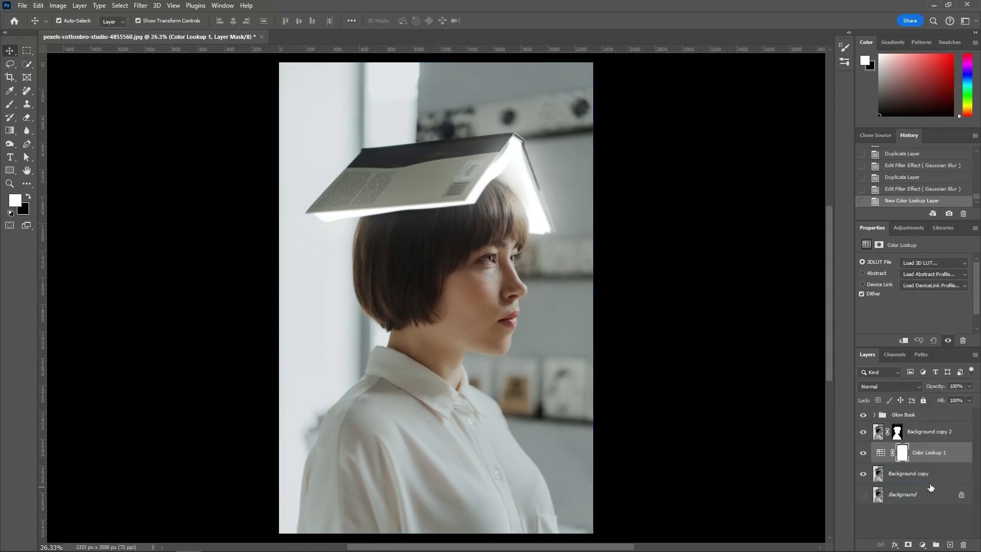
left_click(933, 264)
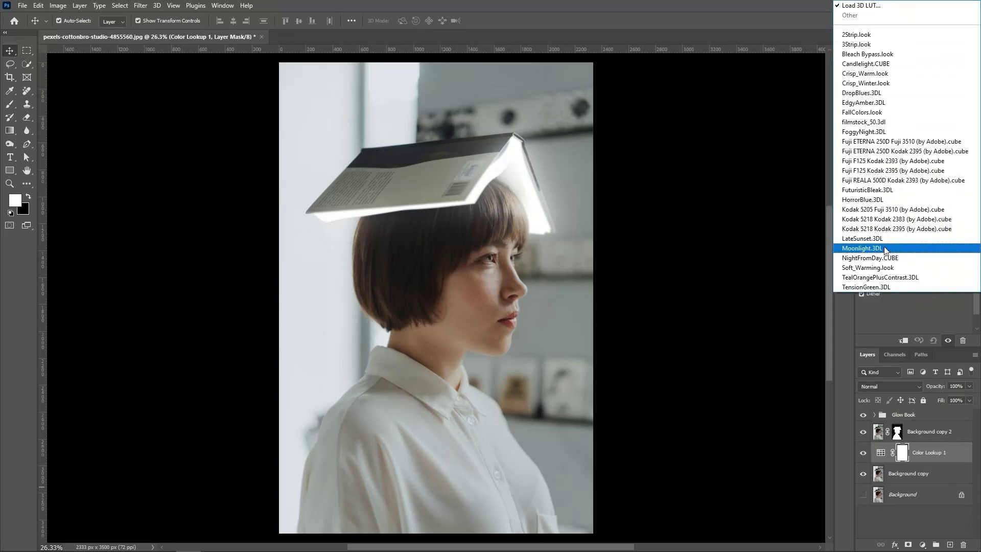
left_click(863, 248)
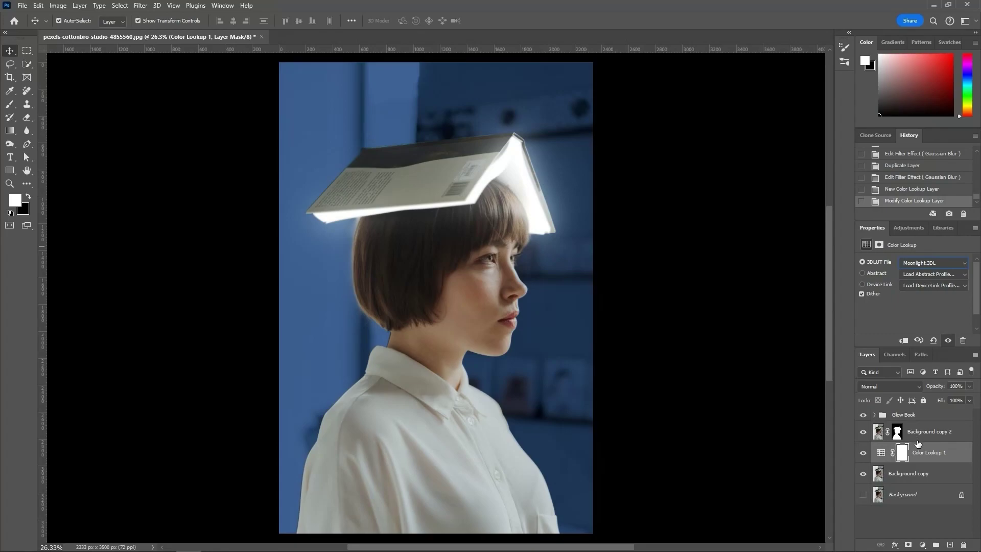
Add a Hue/Saturation adjustment above the Glow Book group and enable Colorize
left_click(939, 417)
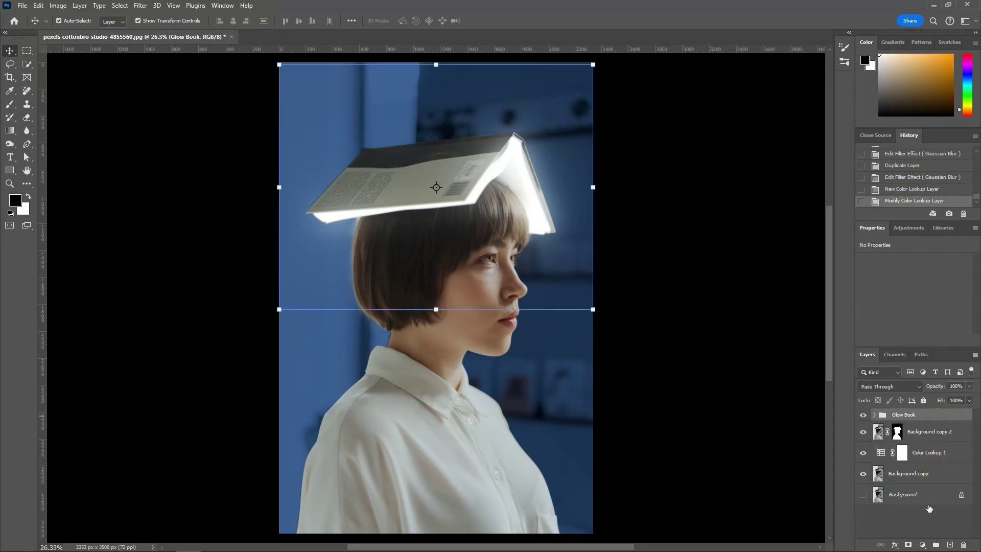
left_click(921, 544)
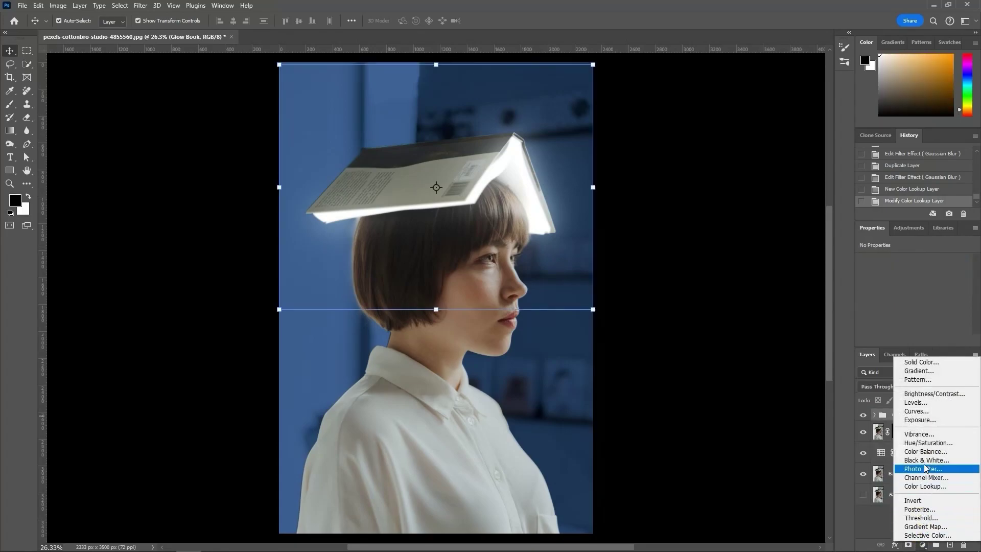
left_click(924, 443)
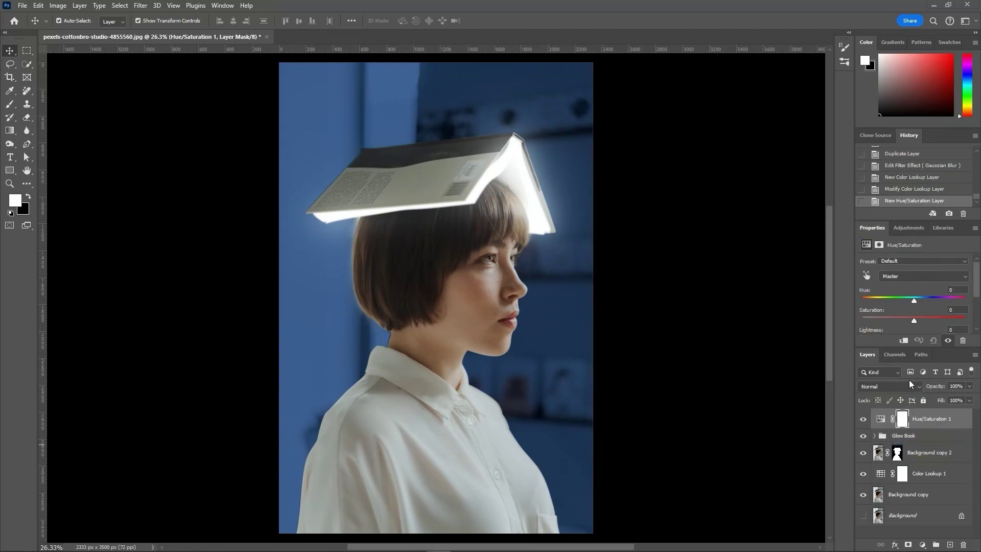
left_click_drag(976, 292, 978, 312)
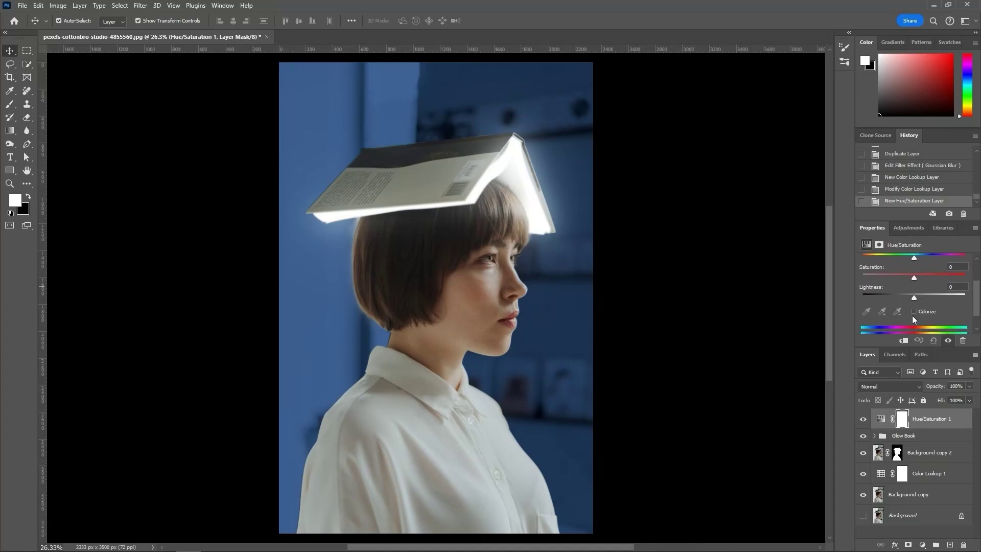
left_click(914, 312)
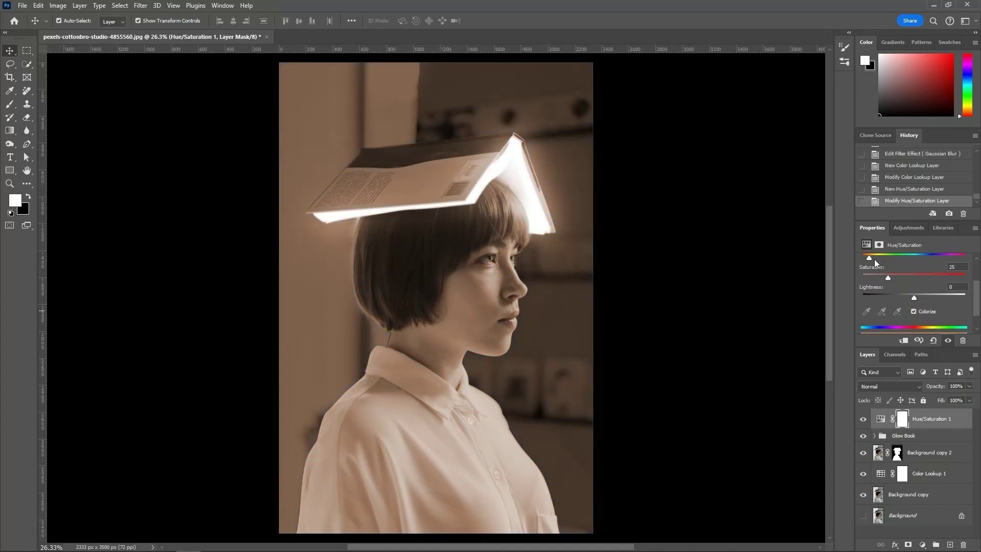
Shift the Hue/Saturation tint to cyan and set its saturation to 55
left_click_drag(870, 259, 903, 259)
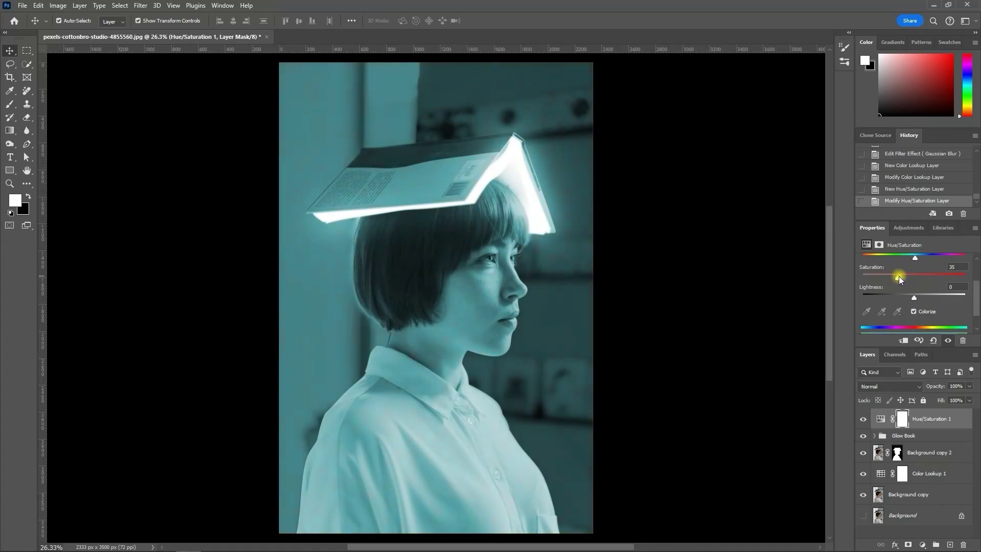
left_click_drag(915, 297, 915, 296)
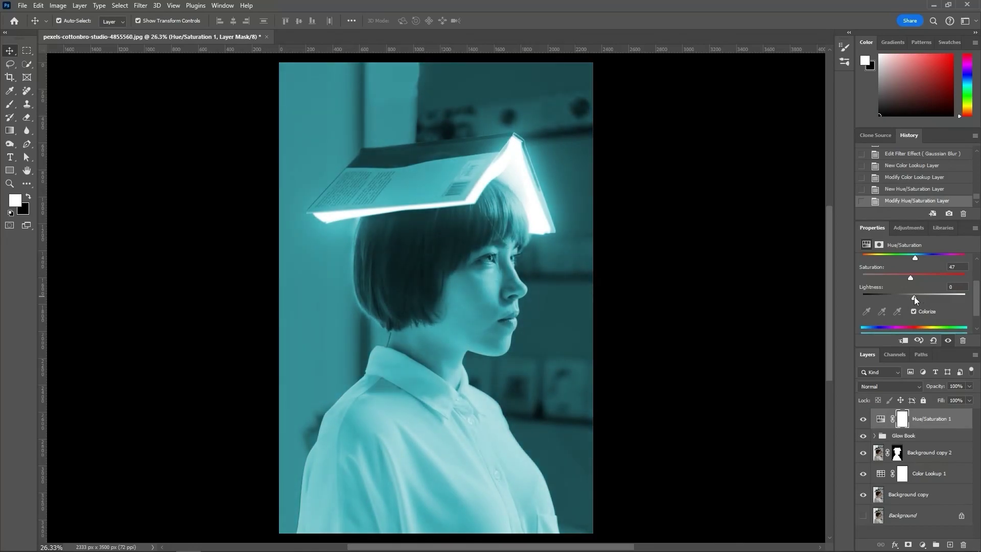
left_click_drag(918, 278, 919, 277)
Duplicate the Hue/Saturation adjustment, clipping the original to the Glow Book group and the copy to Background copy 2
left_click_drag(933, 426, 942, 448)
left_click_drag(948, 521, 950, 545)
left_click(884, 449, "alt")
left_click_drag(923, 427, 929, 461)
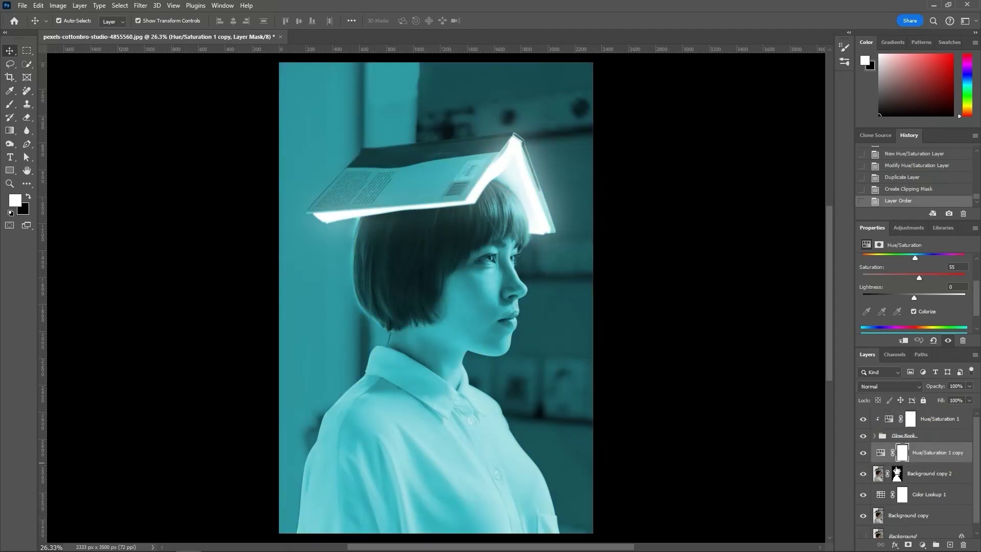
left_click(883, 463, "alt")
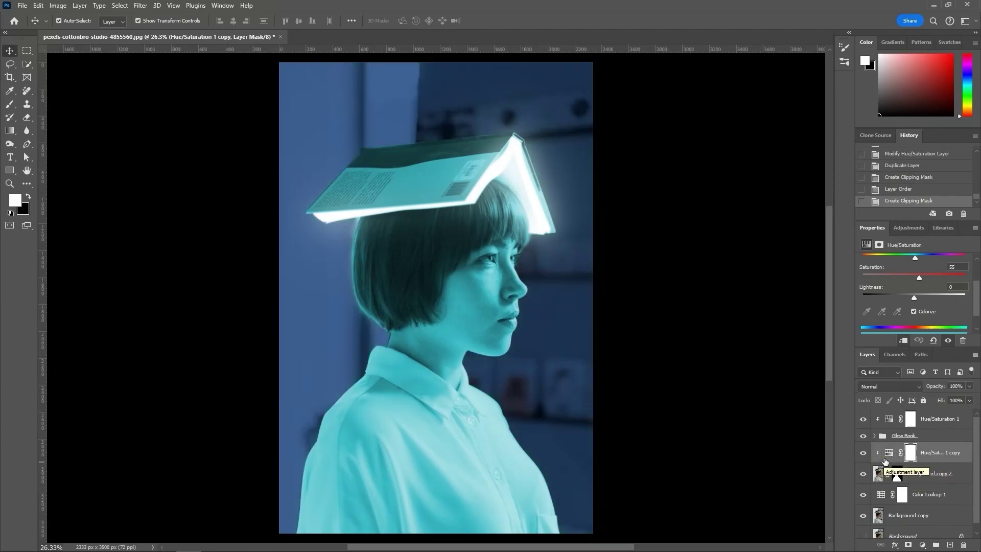
Replace the Hue/Saturation copy's mask with a copy of Background copy 2's layer mask, and hide Background copy 2
double_click(967, 461)
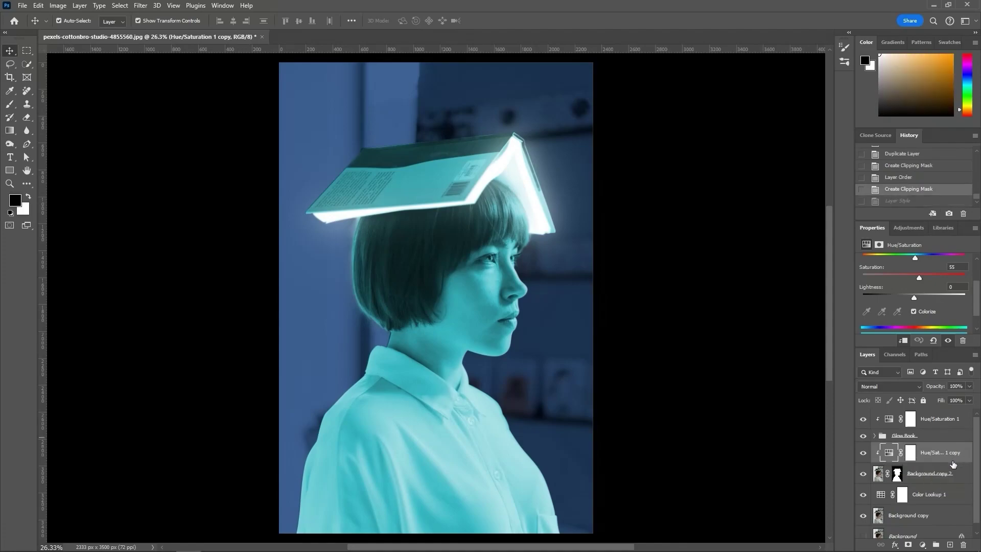
left_click_drag(898, 476, 864, 432)
left_click(448, 212)
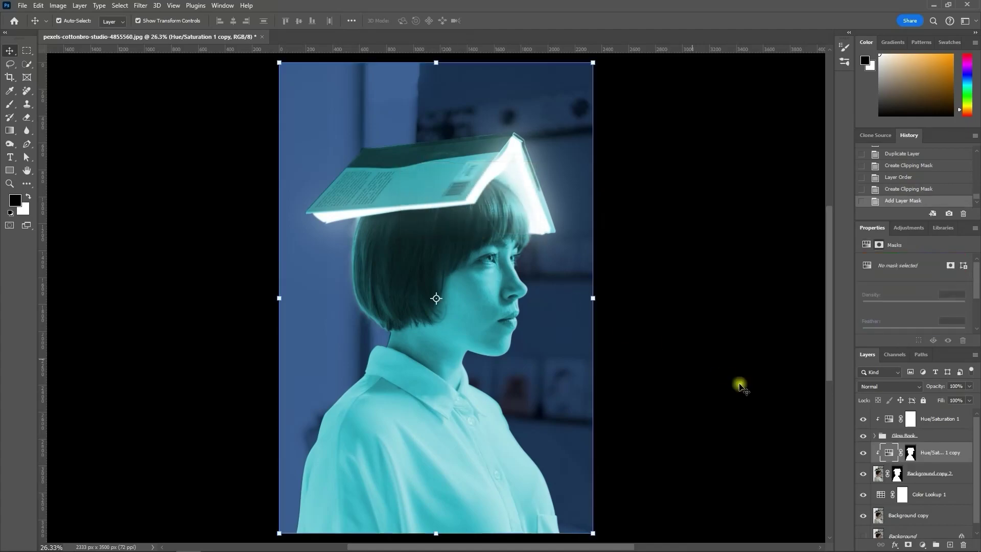
left_click(863, 473)
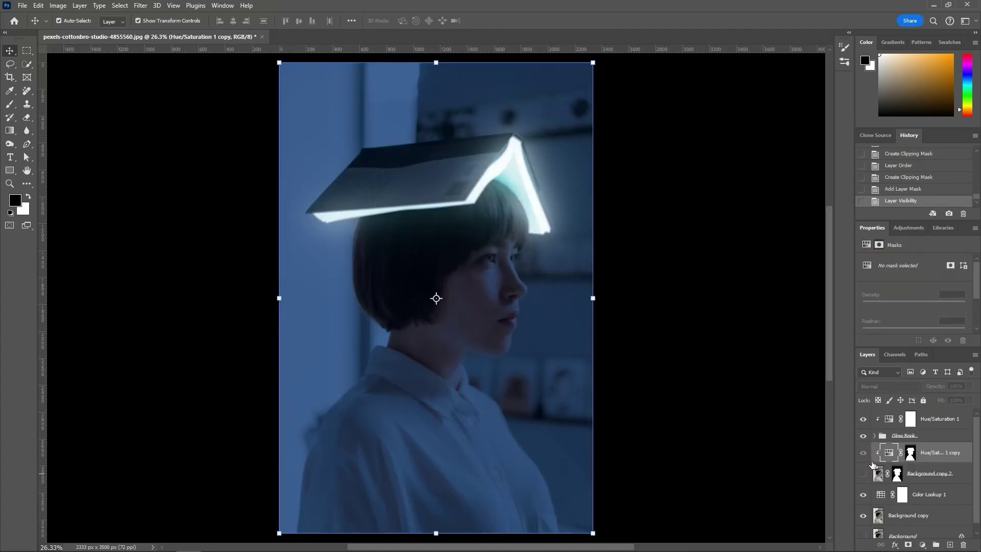
Release the Hue/Saturation copy from its clipping mask and split its Underlying Layer Blend If black slider to fade the tint from the shadows
left_click(875, 465, "alt")
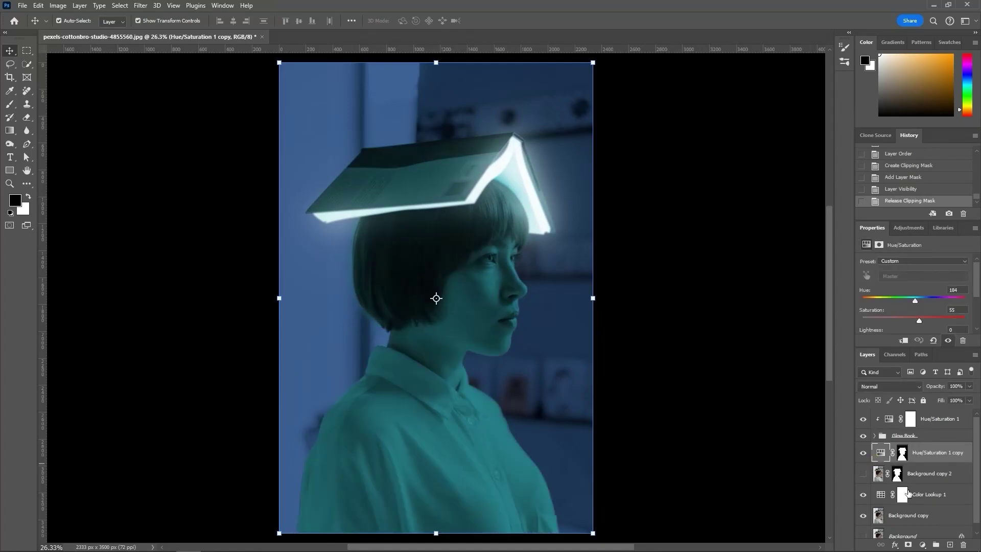
left_click(902, 453)
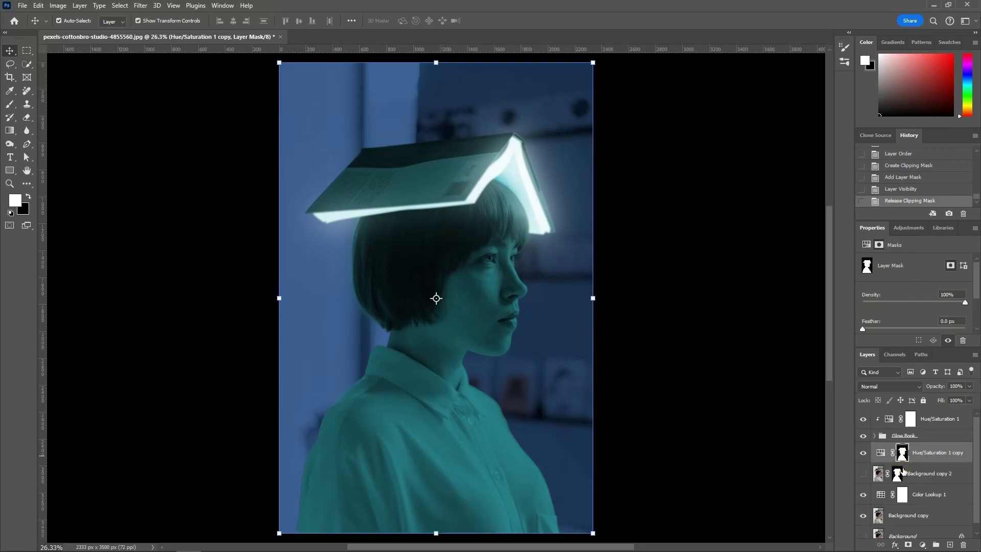
double_click(967, 453)
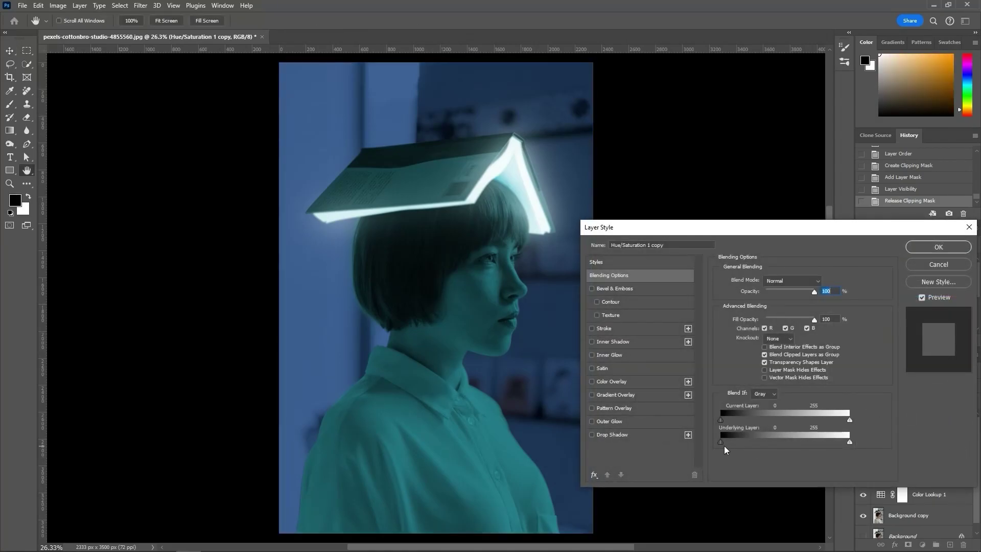
left_click_drag(721, 442, 751, 446)
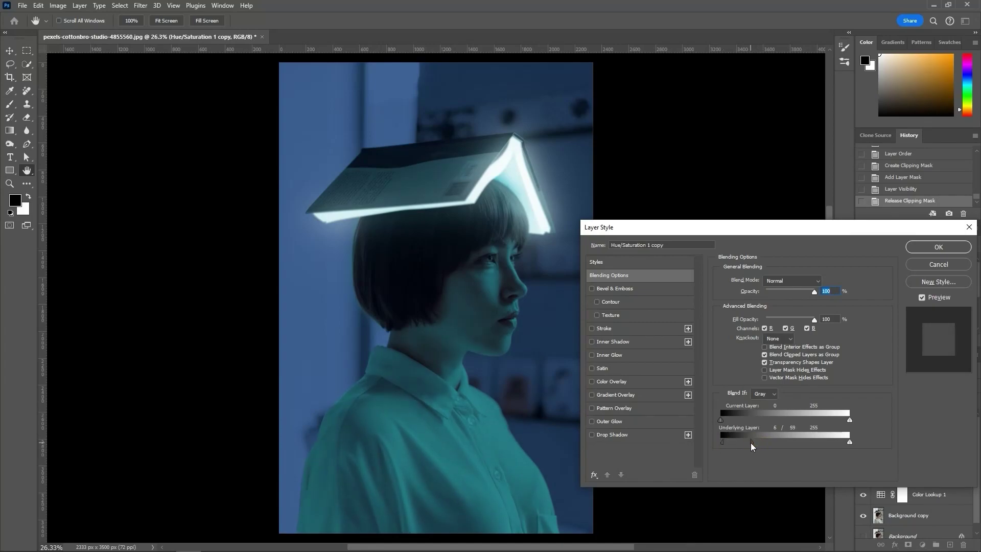
left_click_drag(724, 445, 718, 442)
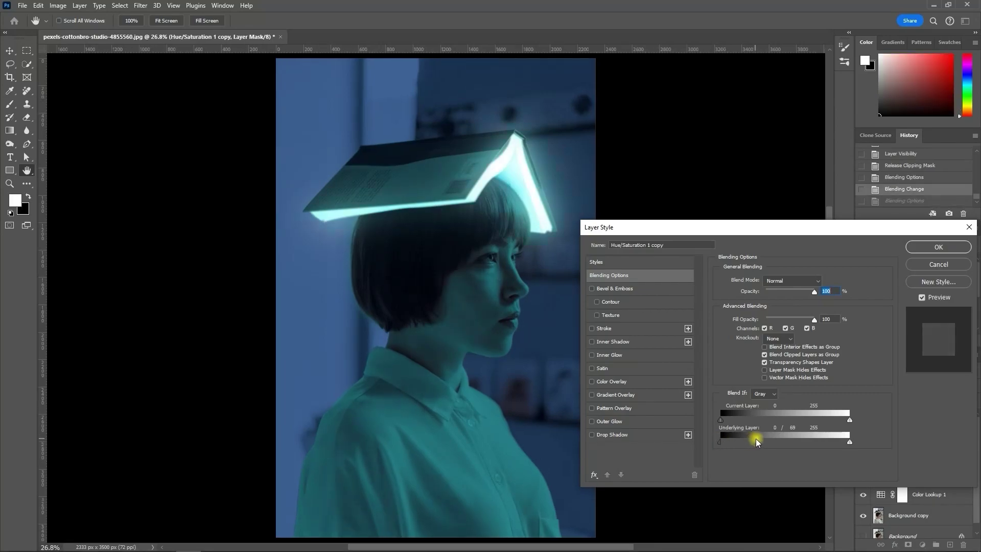
mouse_move(756, 441)
left_mouse_down()
mouse_move(765, 443)
mouse_move(724, 442)
mouse_move(780, 443)
mouse_move(747, 444)
left_mouse_up()
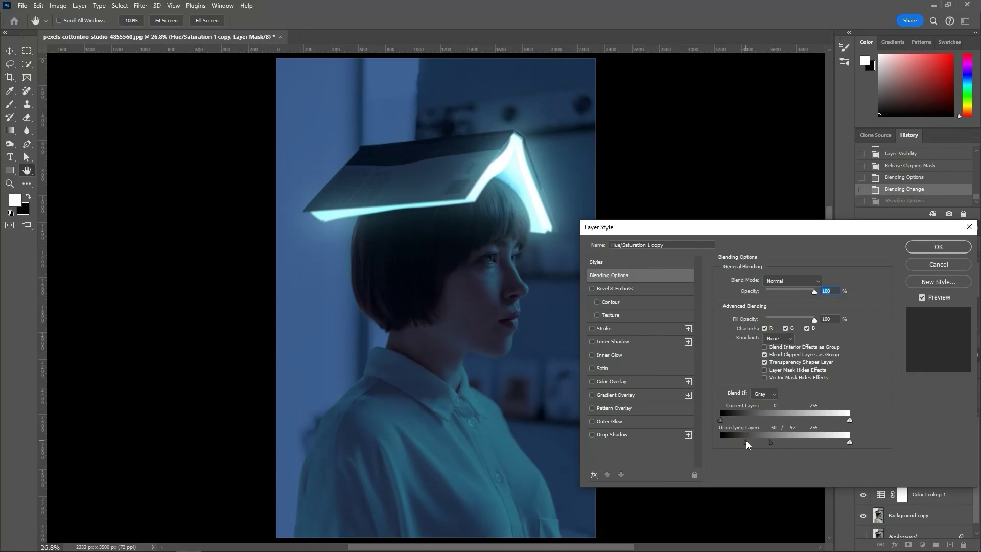
left_click(925, 247)
key("v")
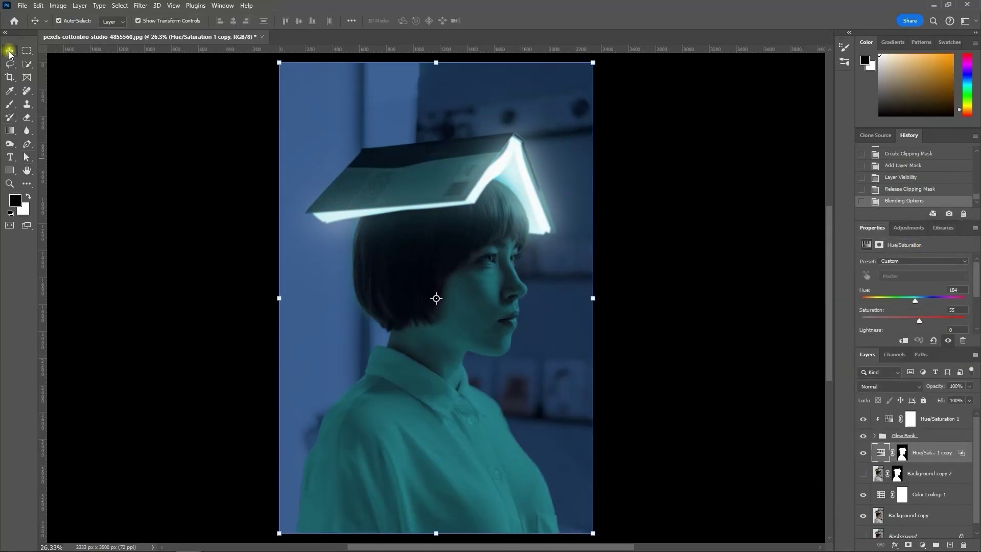
left_click(248, 236)
left_click(662, 301)
Set the Glow Book group's blend mode to Linear Dodge (Add)
key("ctrl+0")
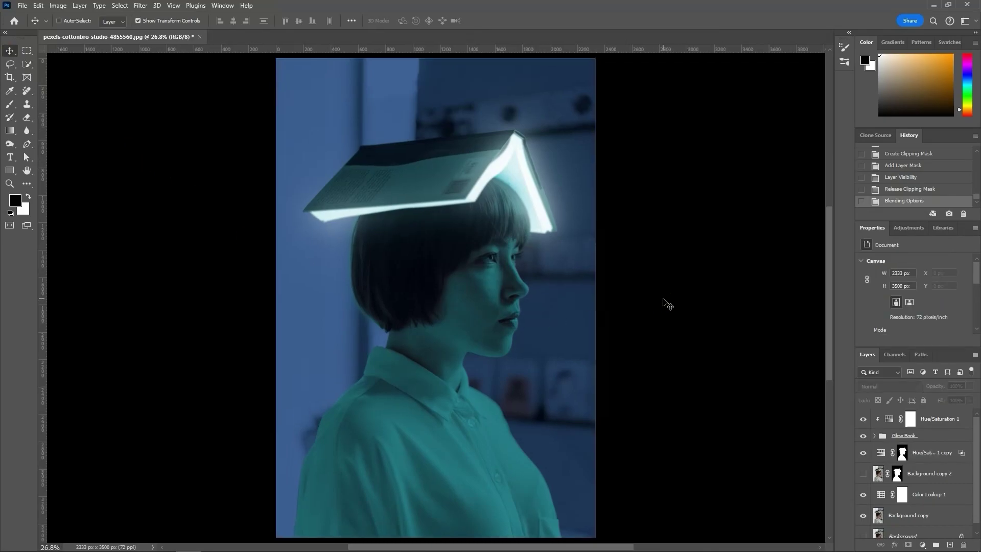
left_click(931, 436)
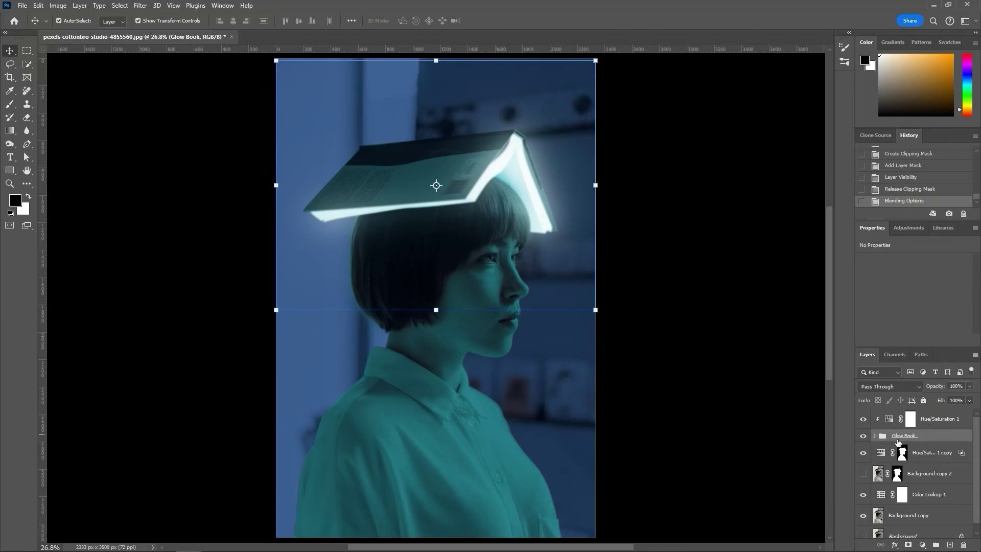
left_click(902, 387)
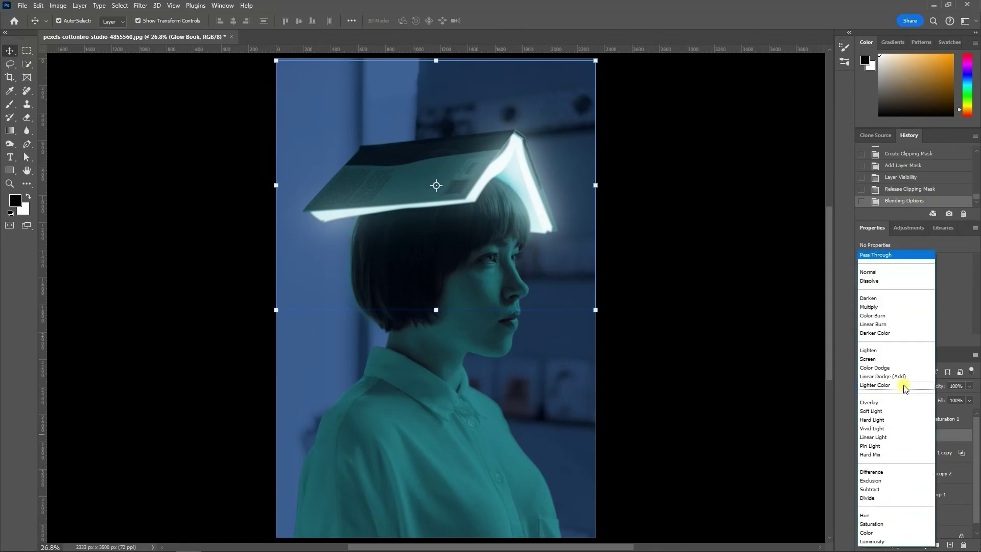
left_click(872, 376)
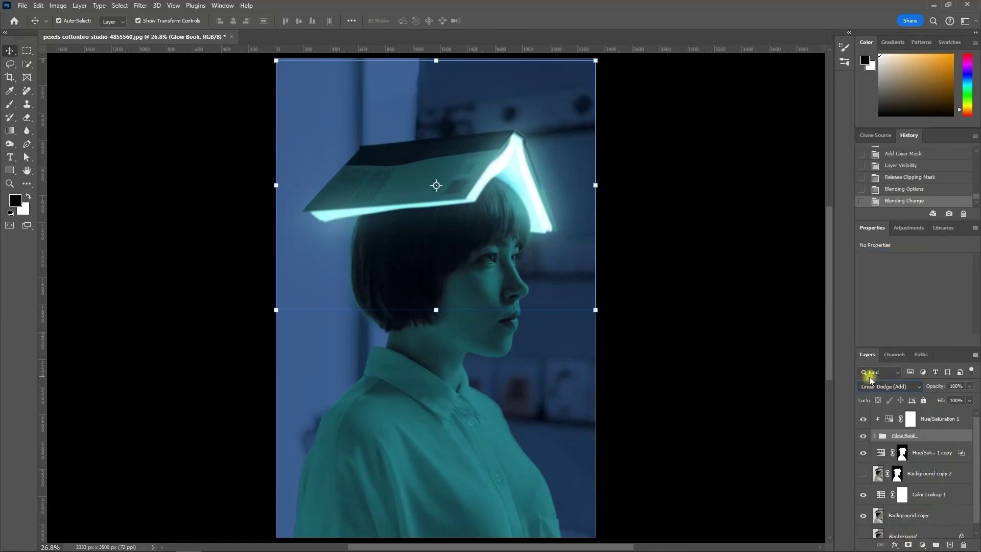